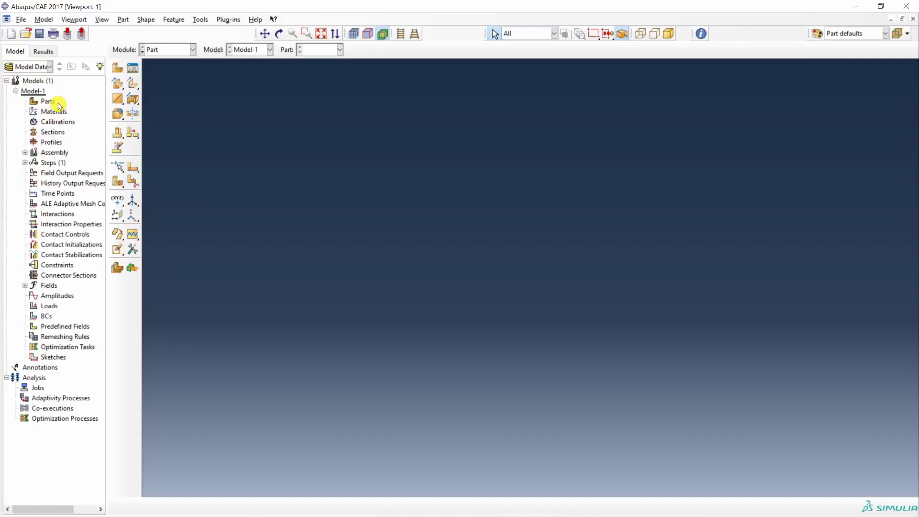
- Create a new 2D planar shell part named Strip and begin its sketch
double_click(47, 103)
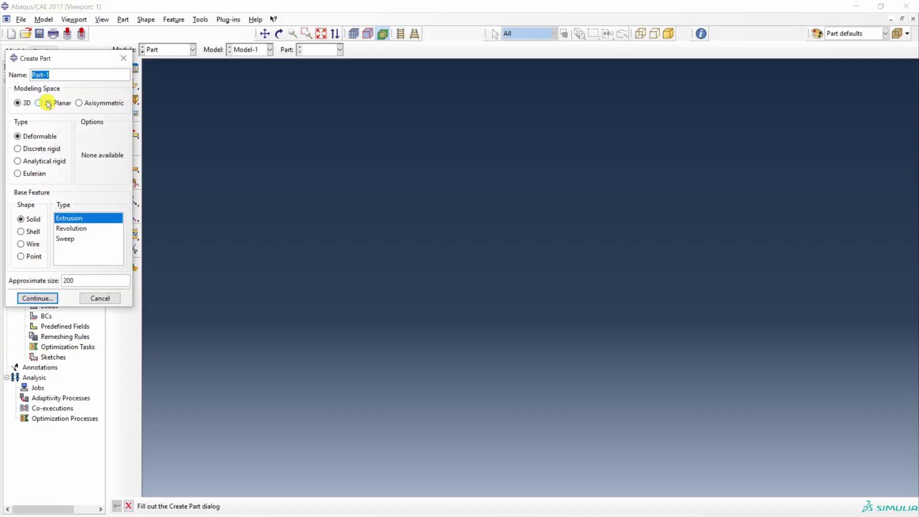
text(Strip)
click(46, 103)
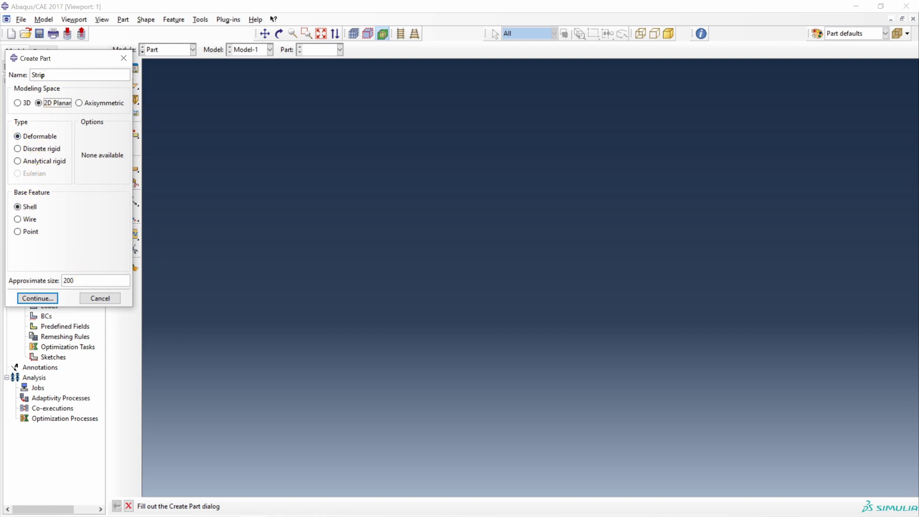
click(76, 281)
key(BackSpace)
key(BackSpace)
click(38, 298)
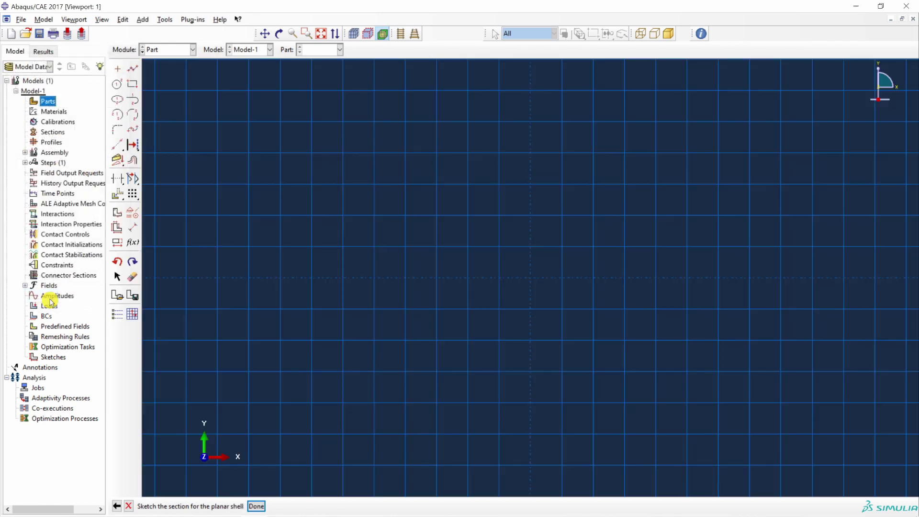
- Draw a rectangle from the origin and dimension its height to 2
click(133, 83)
click(531, 276)
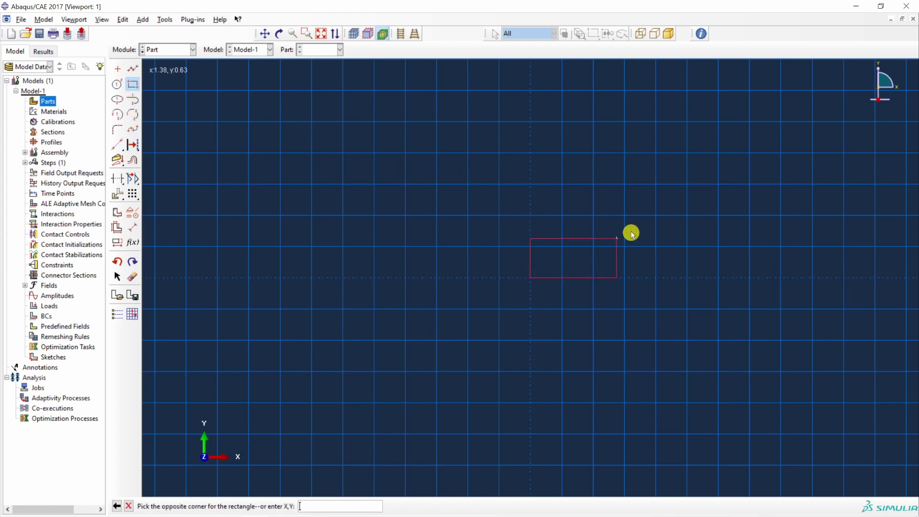
click(770, 202)
click(133, 227)
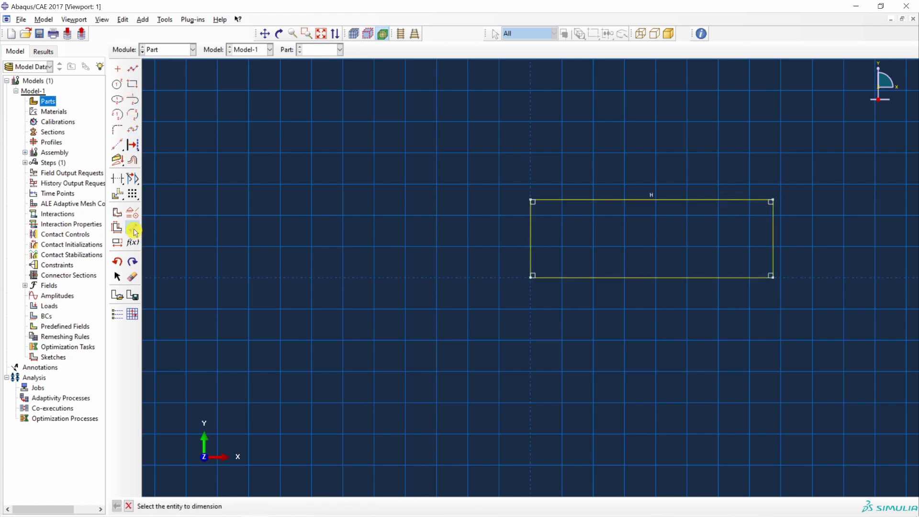
click(531, 247)
click(444, 242)
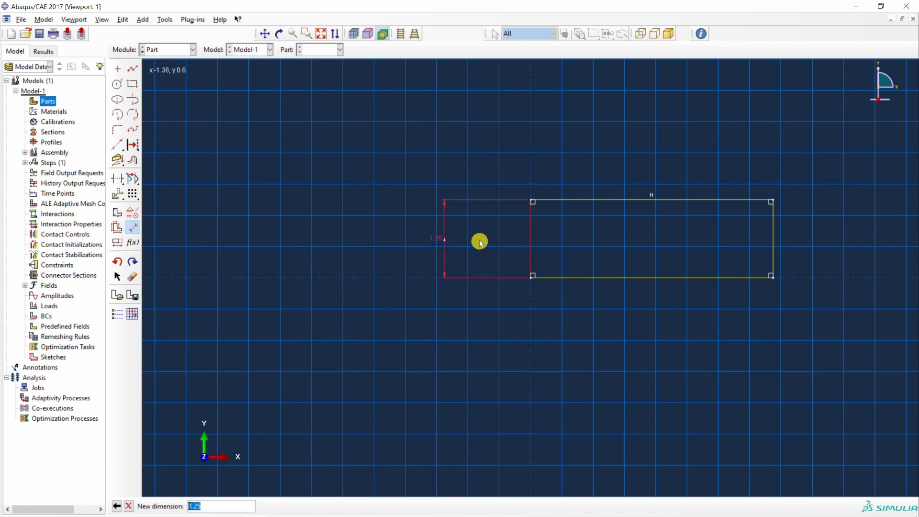
text(2)
key(Return)
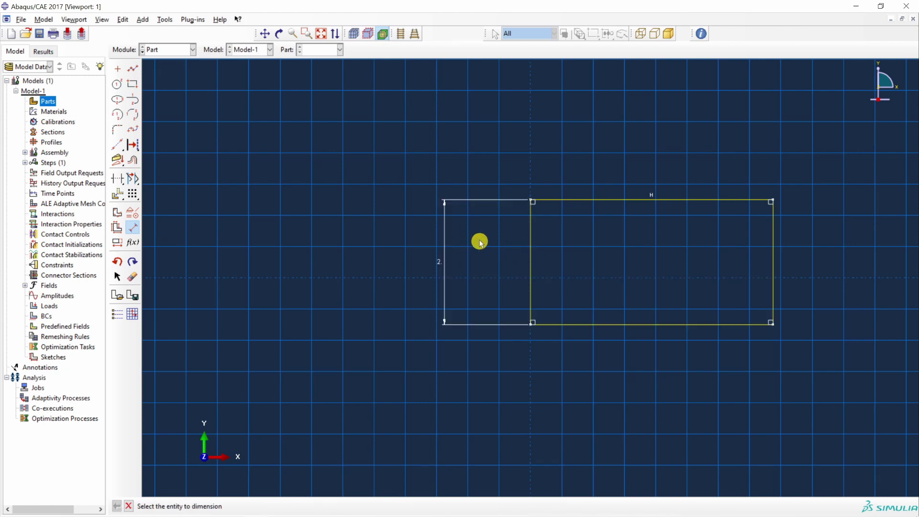
- Dimension the rectangle's width to 10 and finish the Strip sketch
click(555, 201)
click(564, 157)
text(10)
key(Return)
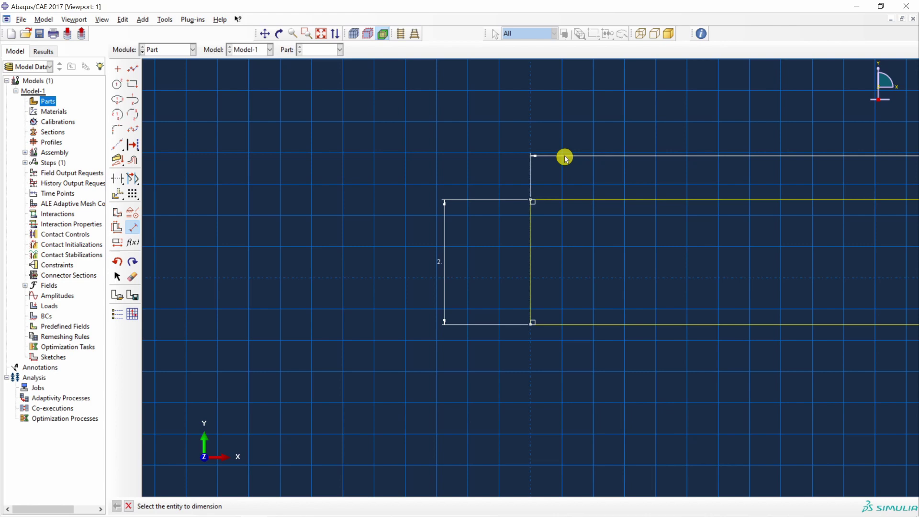
middle_click(280, 261)
middle_click(281, 261)
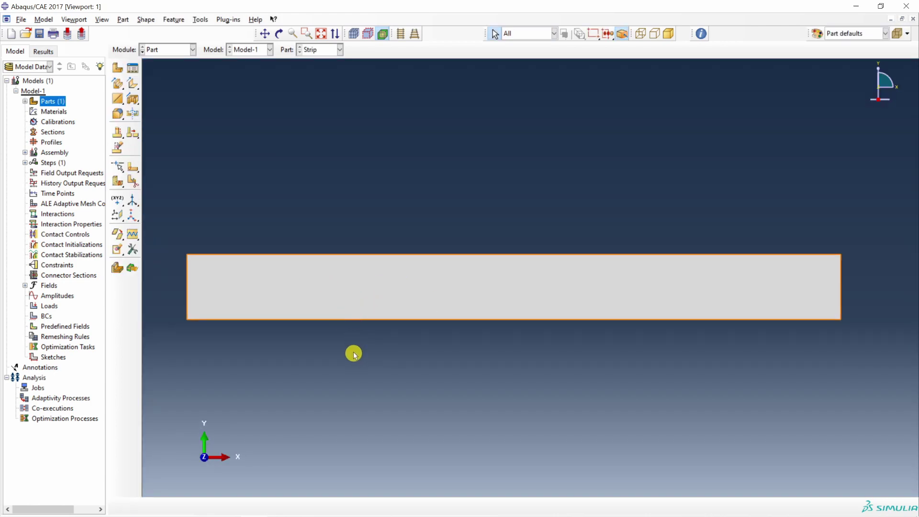
- Partition the Strip face with a horizontal line joining the left and right edge midpoints
scroll(353, 353, down, 1)
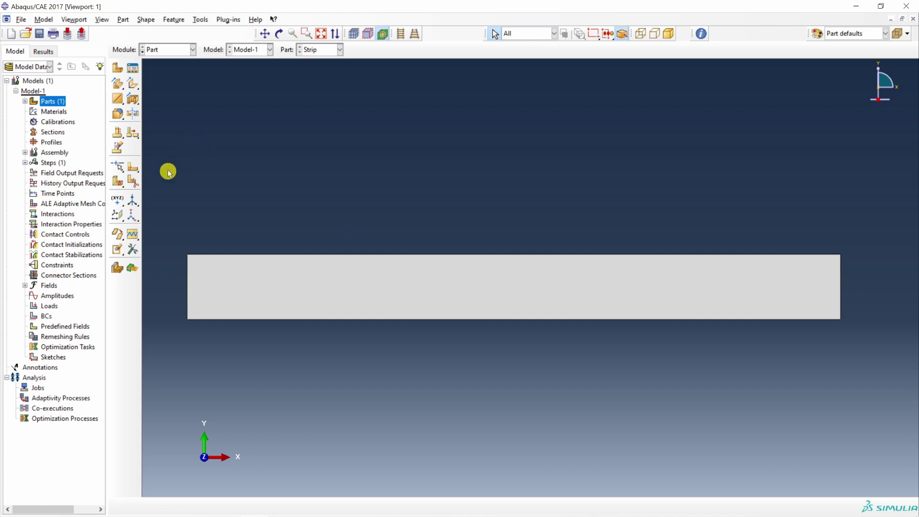
click(132, 169)
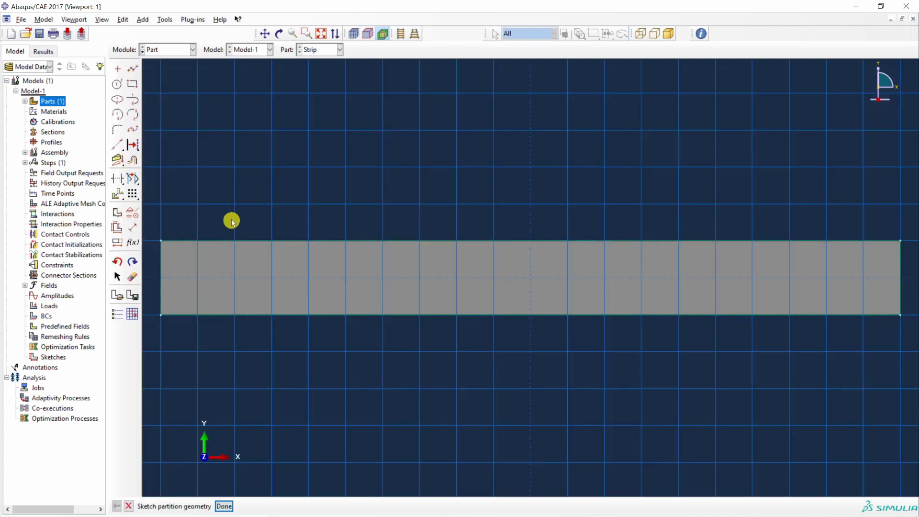
click(133, 68)
click(161, 277)
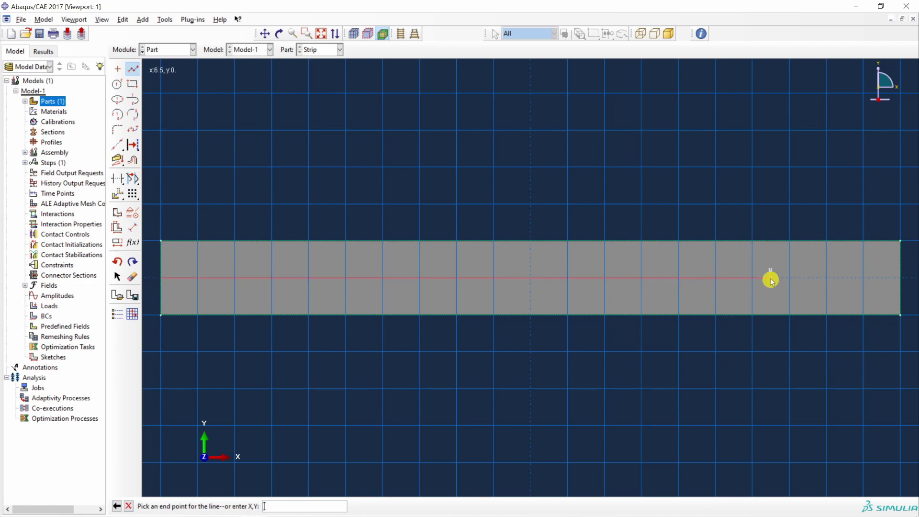
click(900, 282)
middle_click(804, 412)
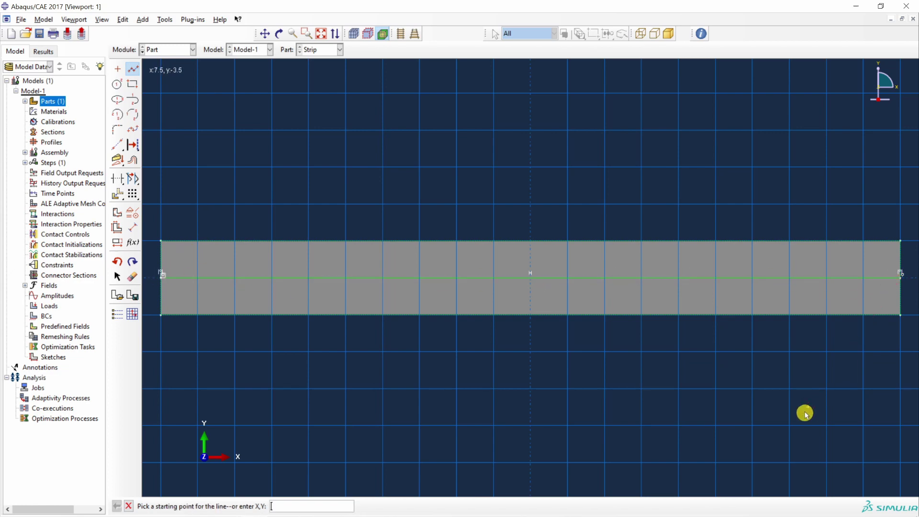
middle_click(378, 378)
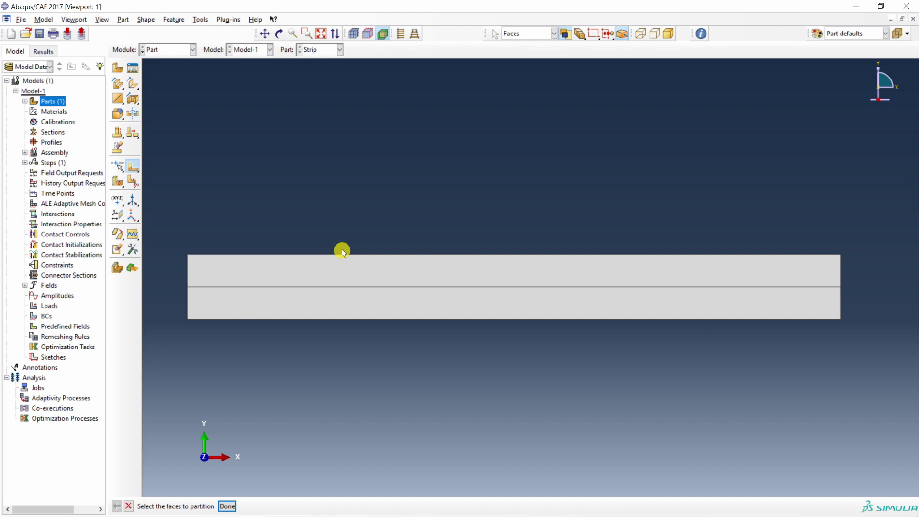
middle_click(325, 360)
click(191, 50)
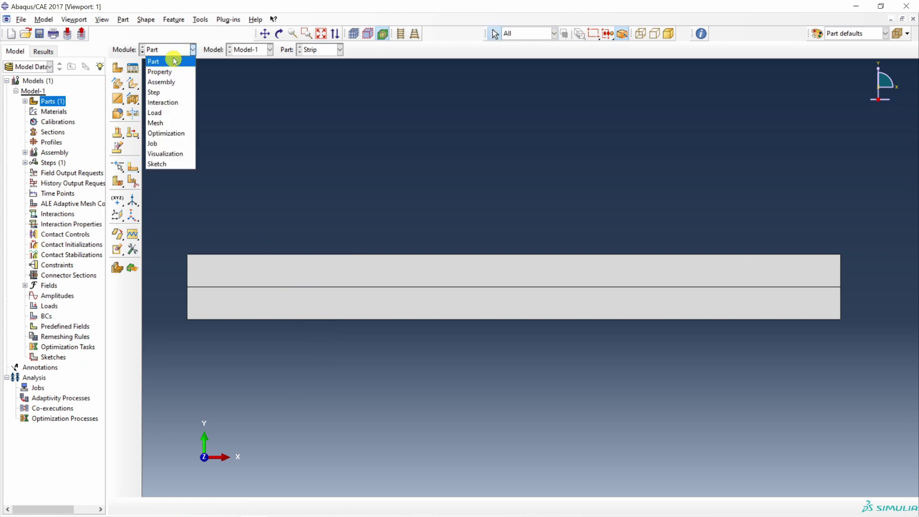
- Create material Iron with elastic Young's modulus 200000 and Poisson's ratio 0.3
click(168, 70)
click(117, 68)
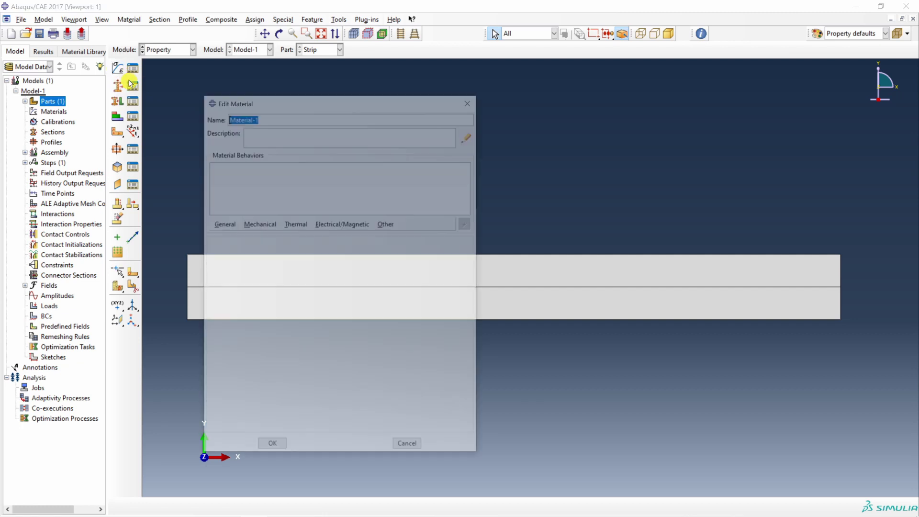
text(Iron)
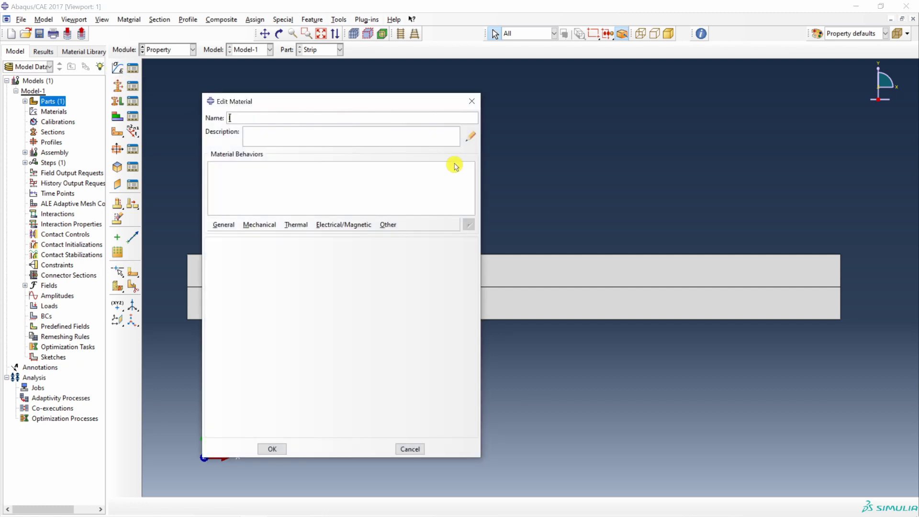
click(259, 224)
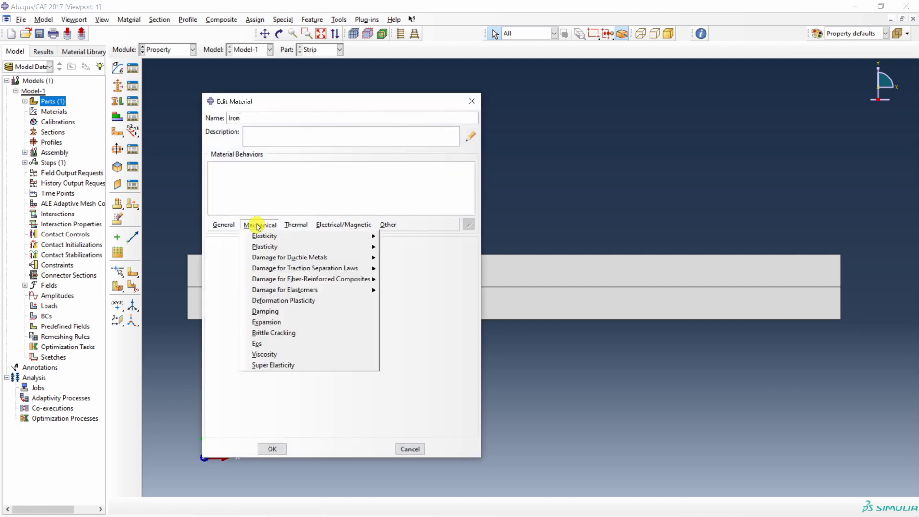
mouse_move(309, 238)
click(397, 236)
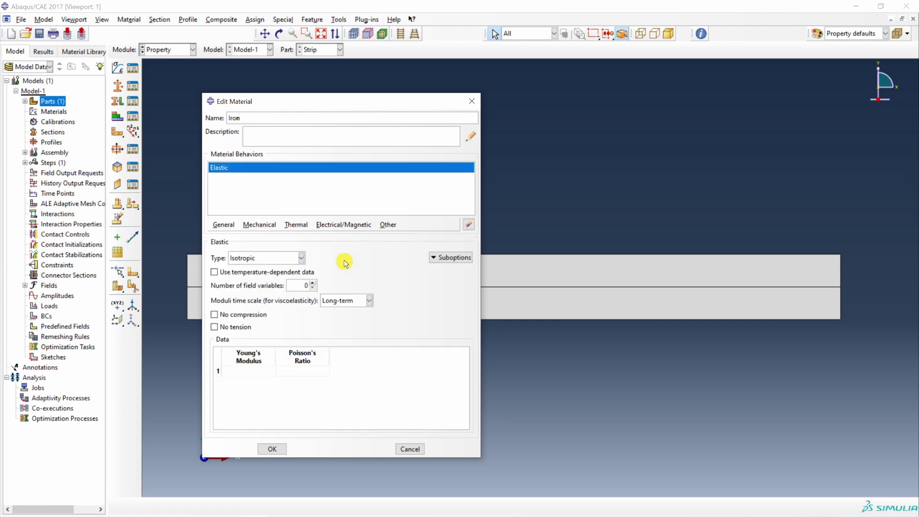
click(251, 373)
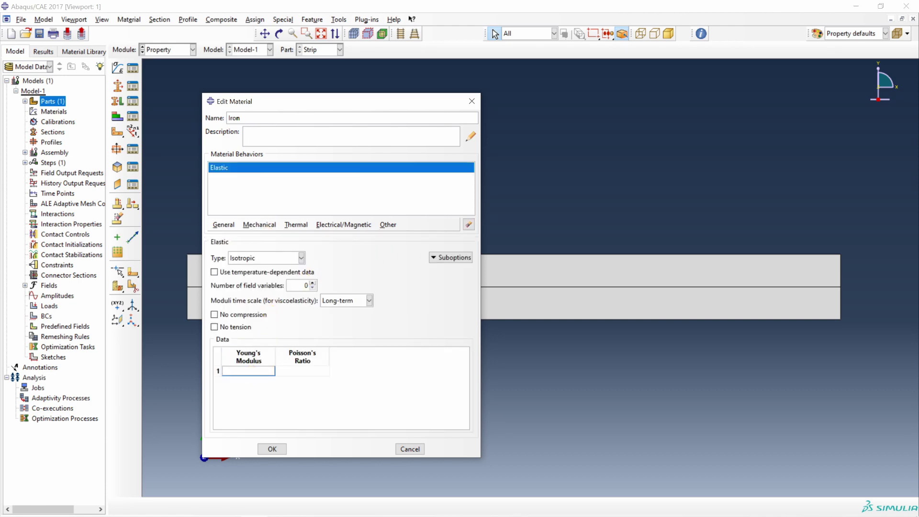
text(200000)
click(289, 372)
text(0.3)
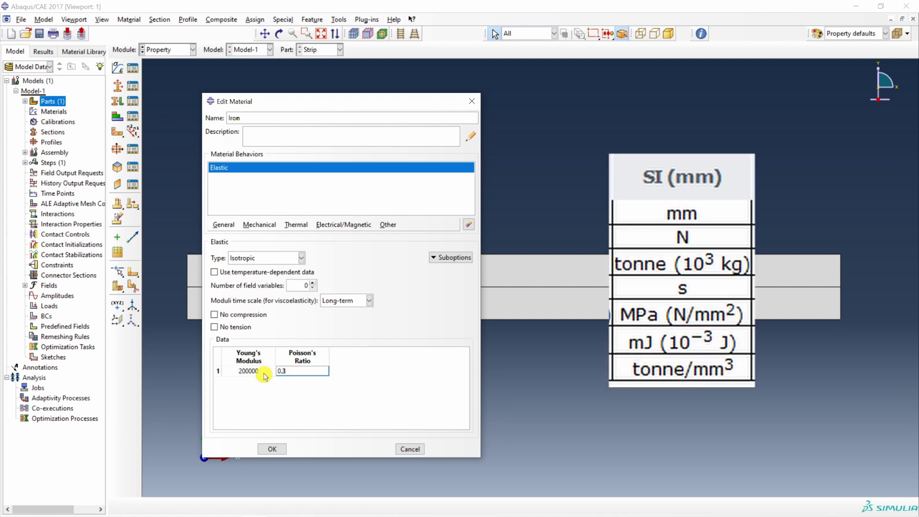
click(289, 395)
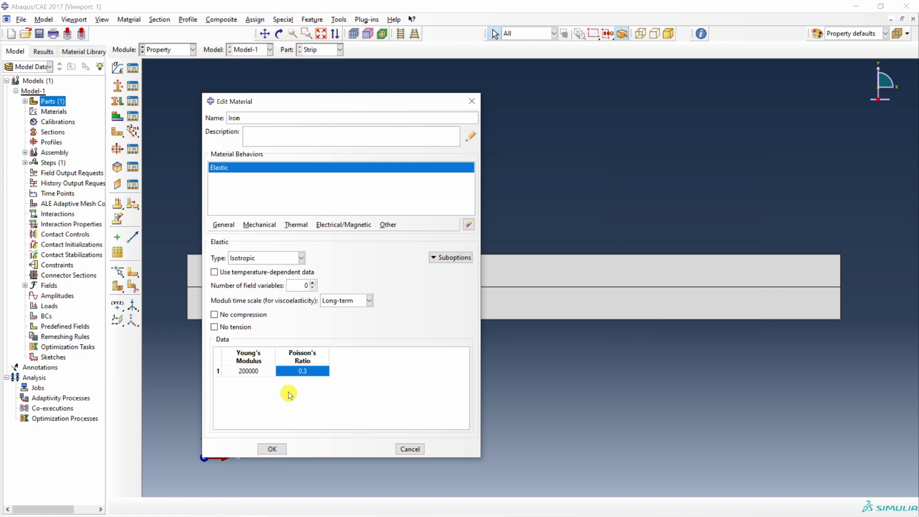
- Add isotropic thermal expansion with coefficient 12 to Iron and save the material
click(257, 227)
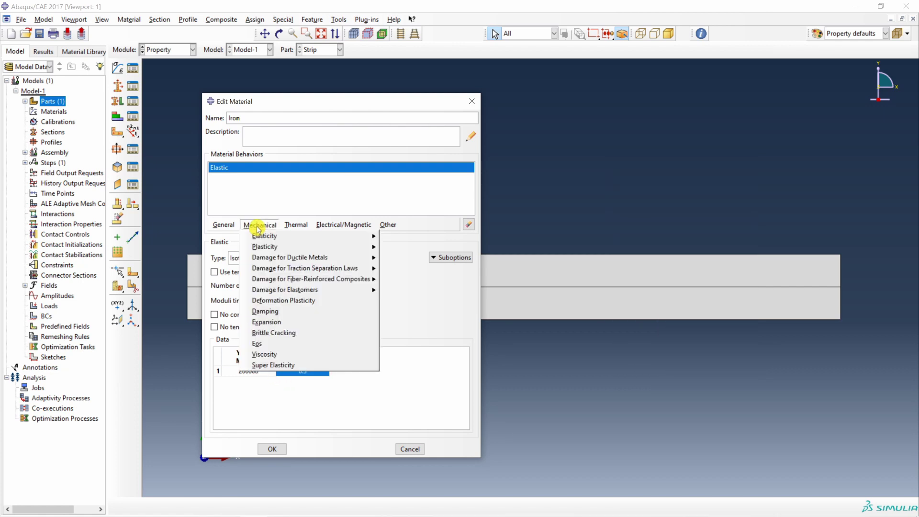
click(266, 323)
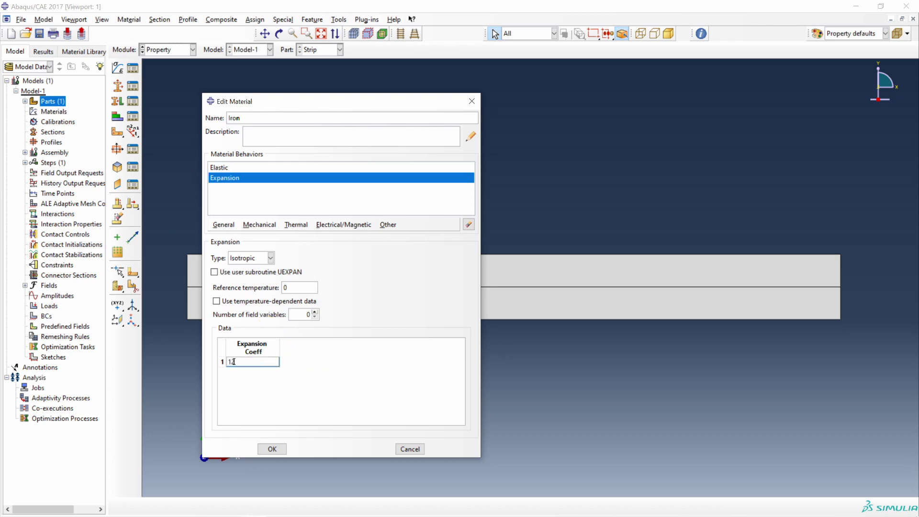
click(233, 361)
text(12)
click(345, 265)
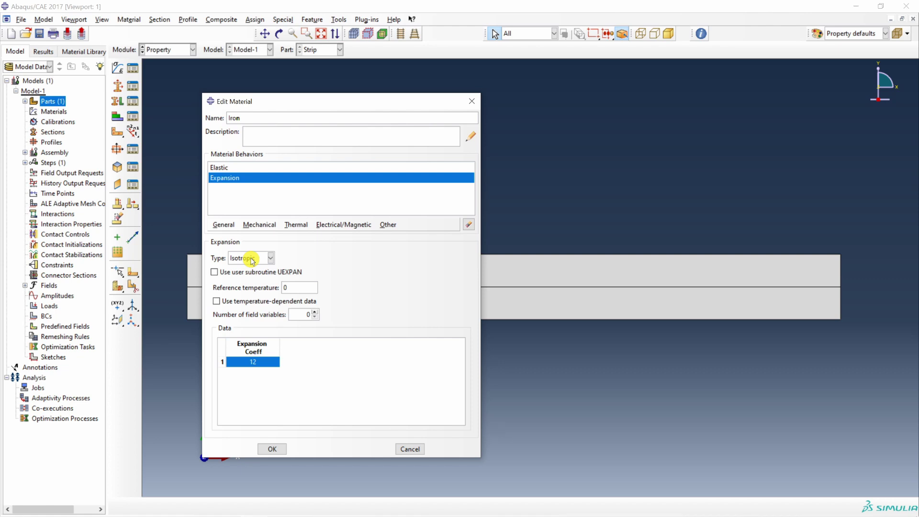
click(271, 259)
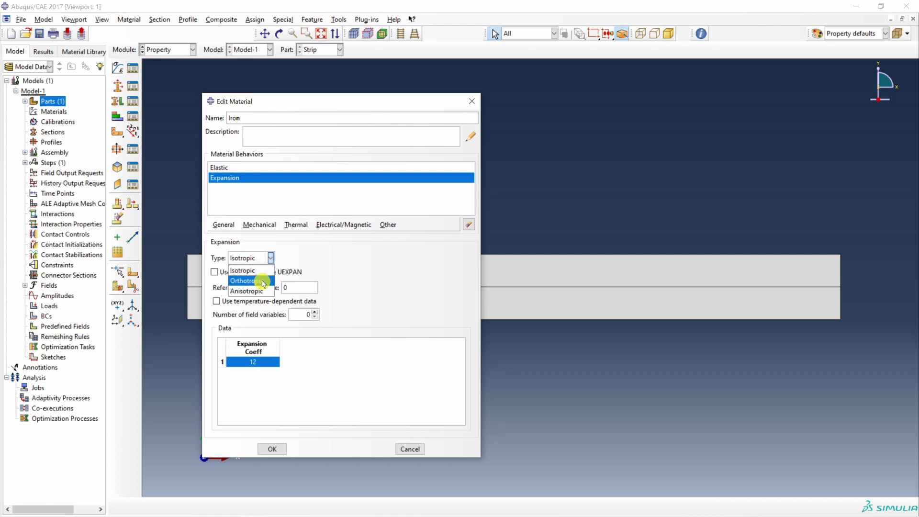
click(306, 269)
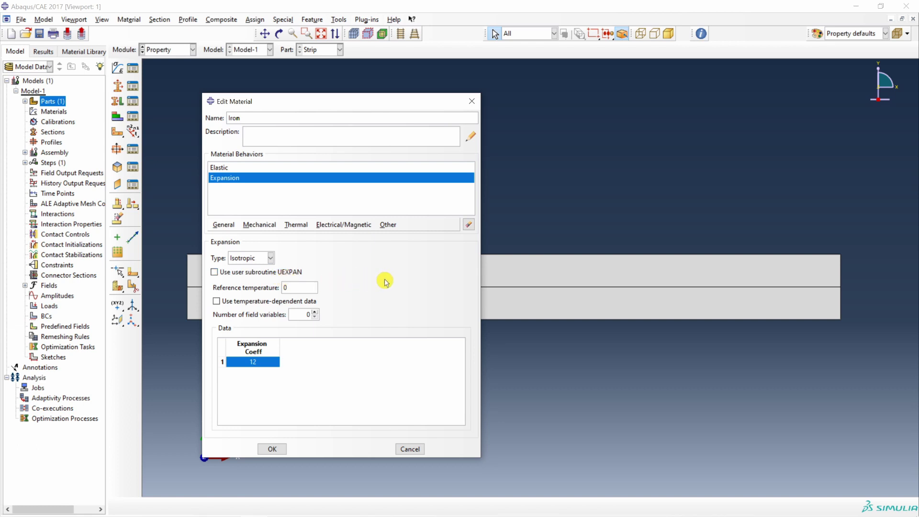
click(271, 449)
- Create material Brass with elastic Young's modulus 100000 and Poisson's ratio 0.3
click(119, 71)
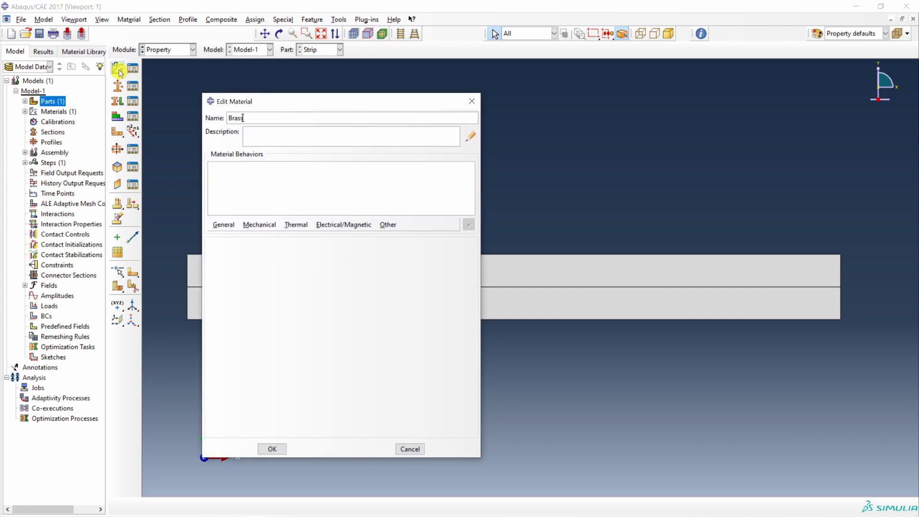
click(259, 225)
mouse_move(371, 237)
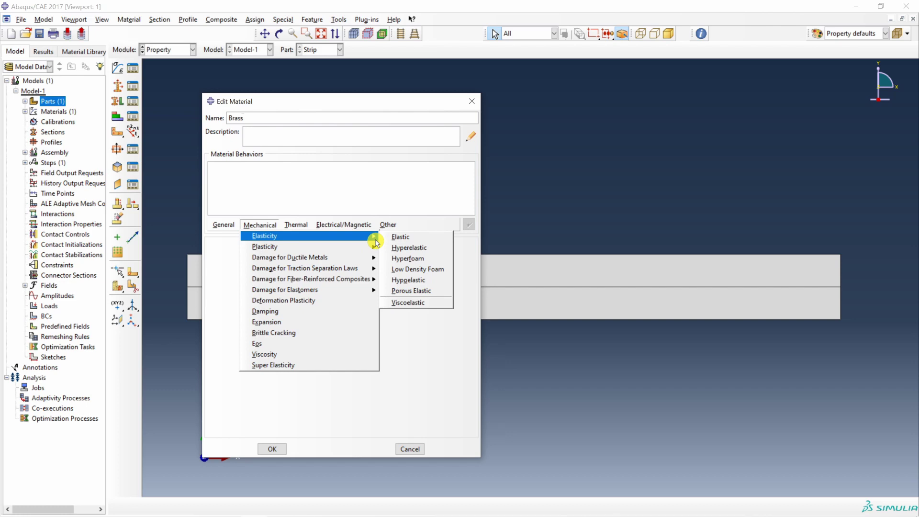
click(406, 242)
click(223, 371)
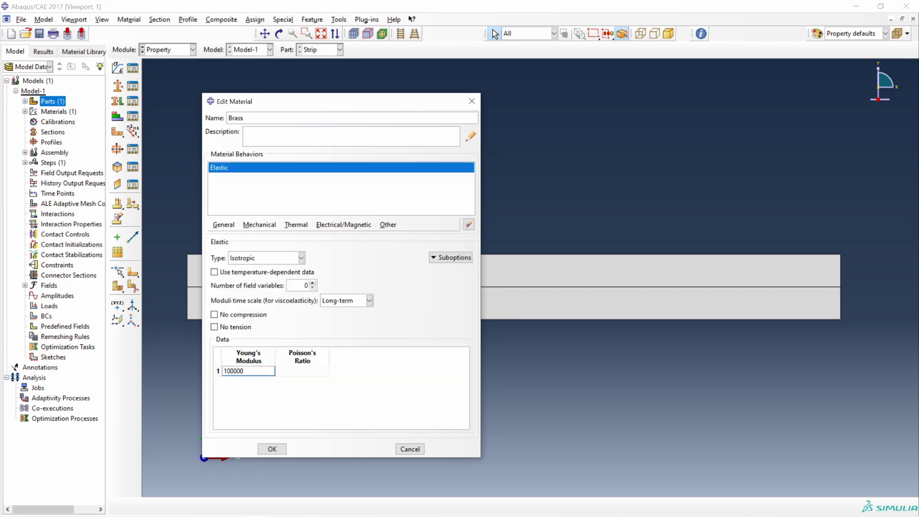
click(296, 372)
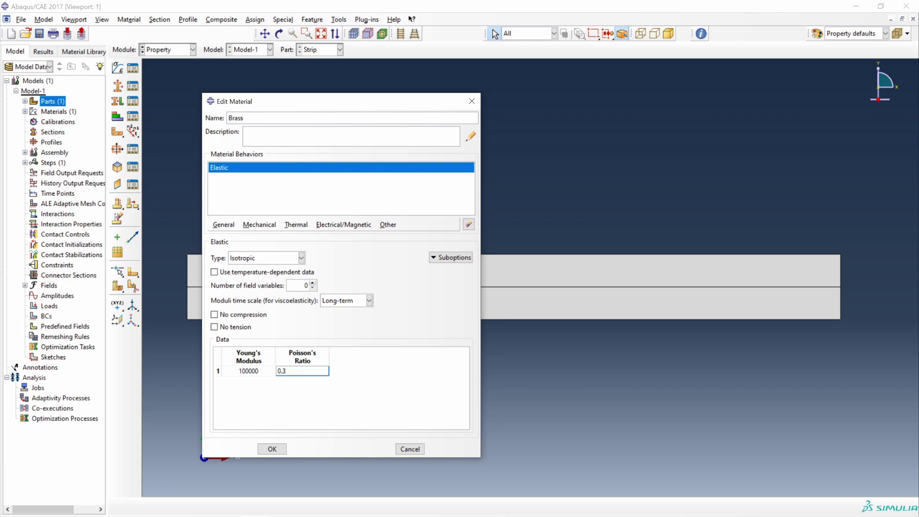
- Add thermal expansion coefficient 19 to Brass and save the material
click(259, 226)
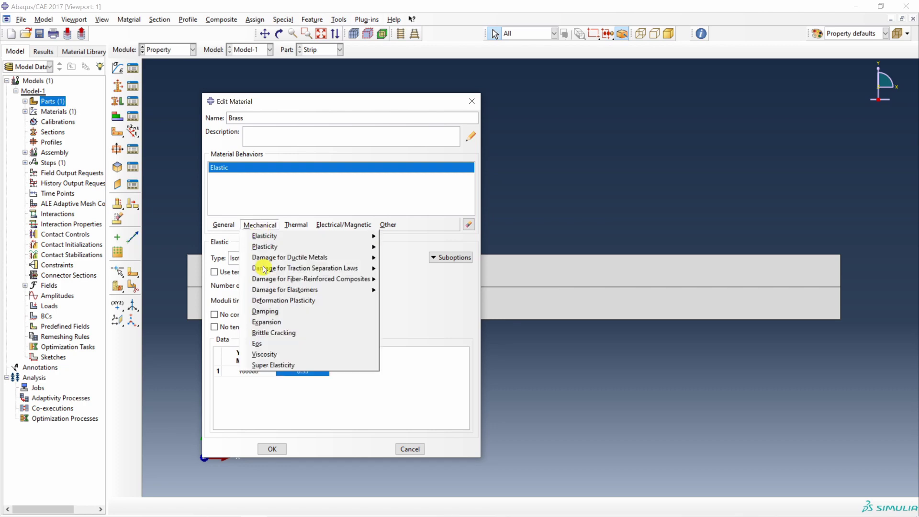
click(271, 321)
click(259, 362)
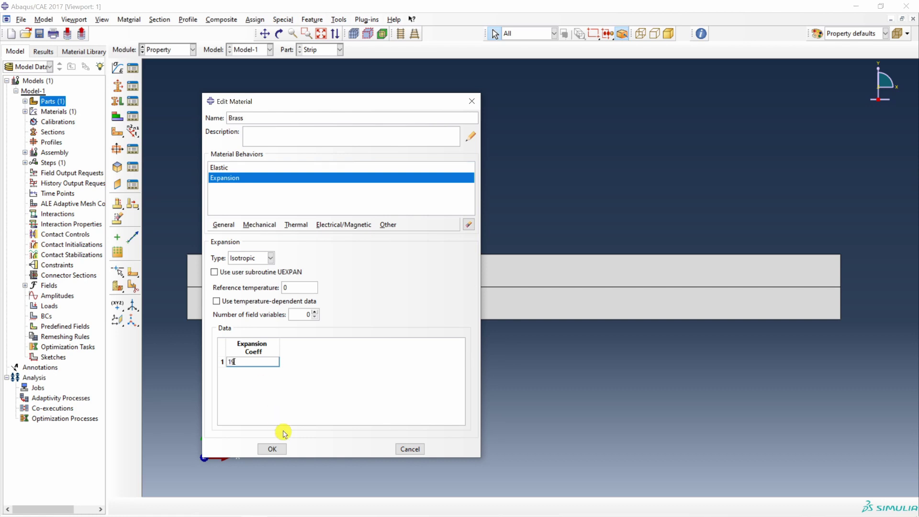
text(19)
click(272, 449)
click(118, 86)
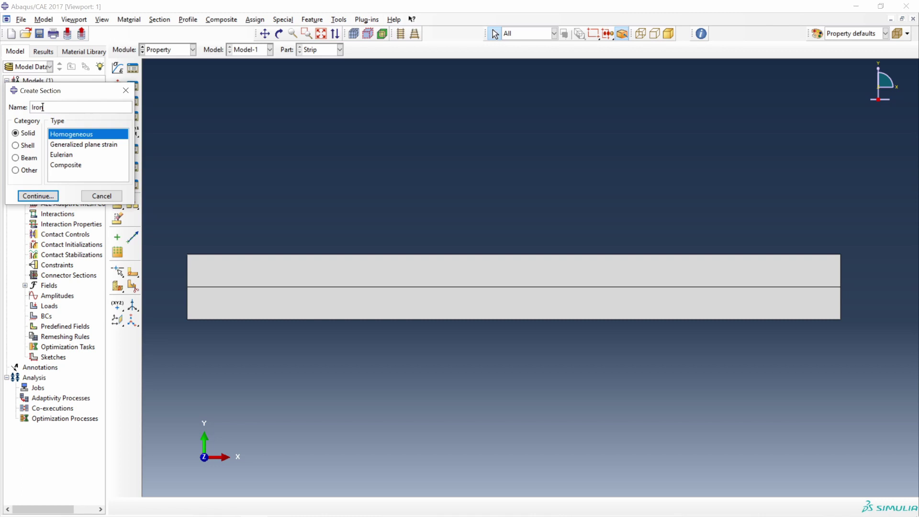
- Create solid sections Iron and Brass using the Iron and Brass materials
text(Iron)
click(50, 195)
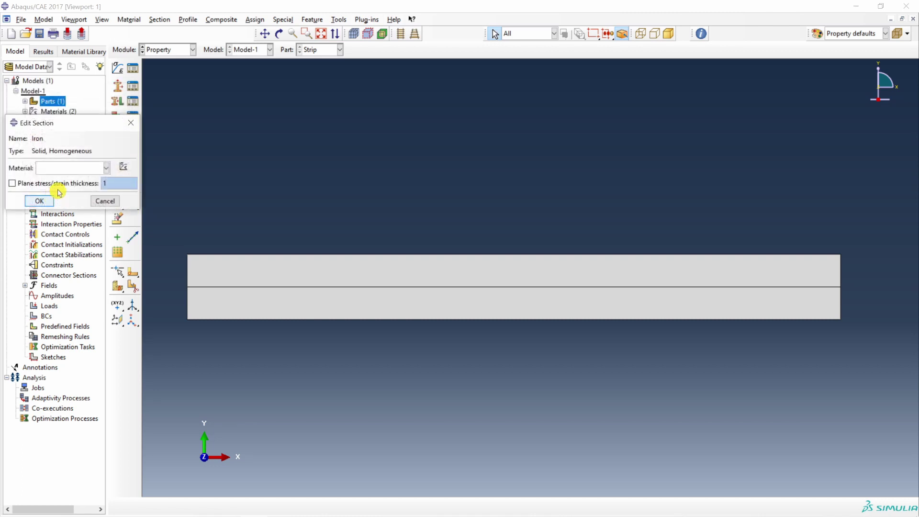
click(71, 169)
click(57, 191)
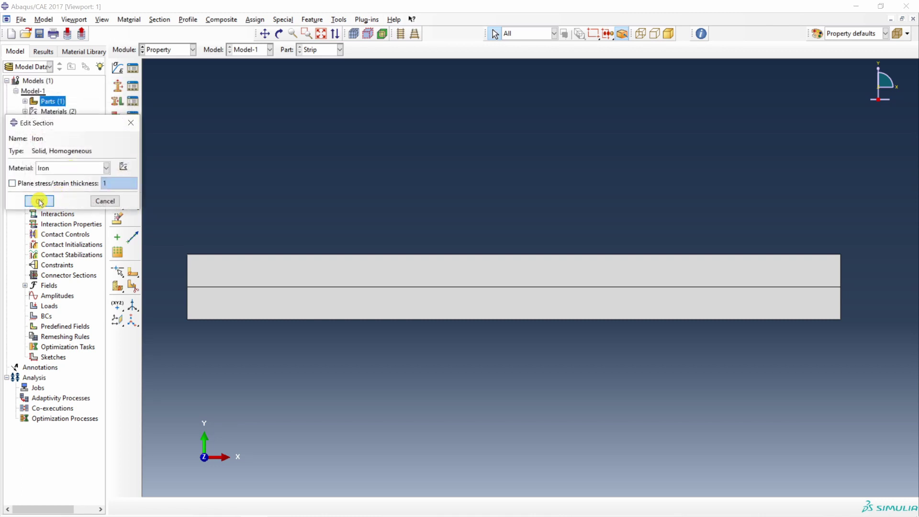
click(40, 201)
click(120, 88)
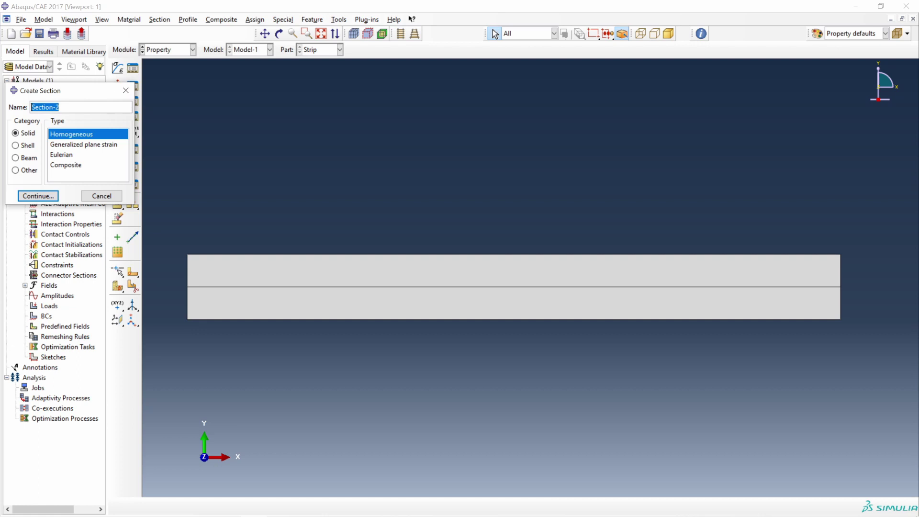
click(51, 195)
click(71, 168)
click(61, 180)
click(40, 200)
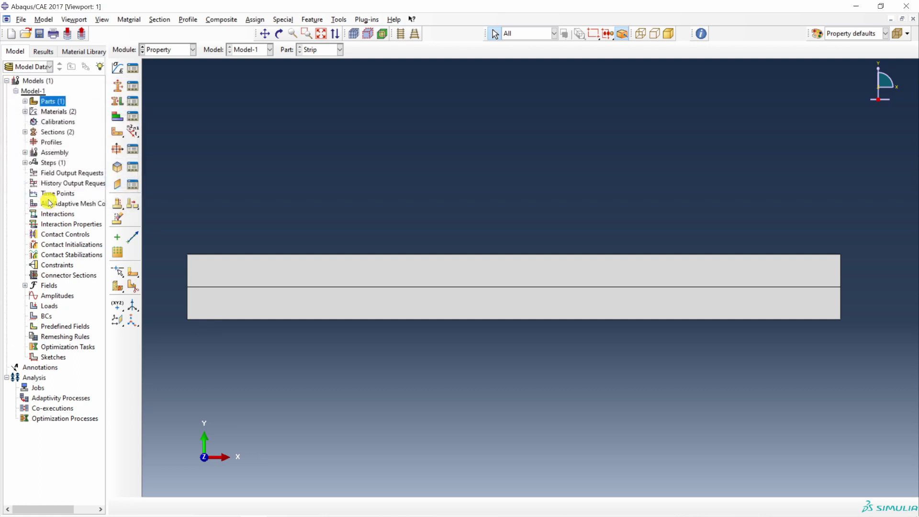
- Assign the Brass section to the upper layer and Iron to the lower layer
click(118, 102)
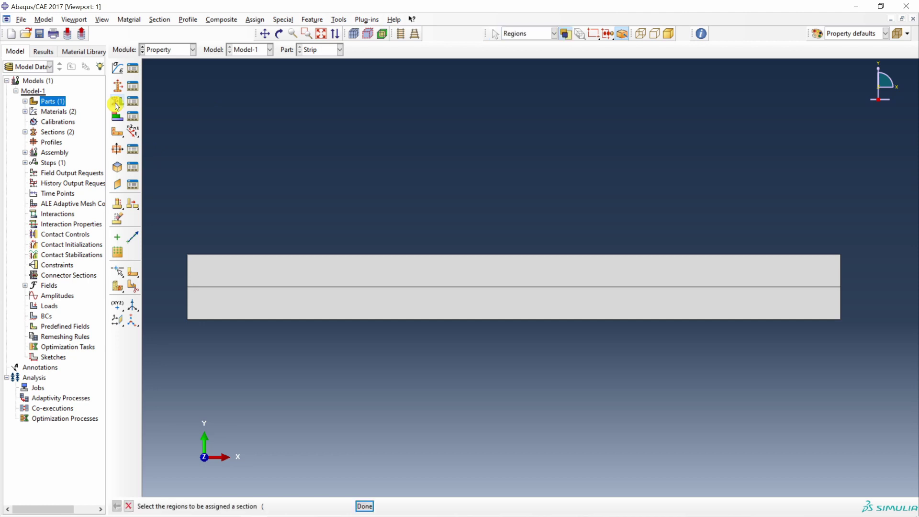
click(315, 271)
middle_click(256, 192)
click(88, 182)
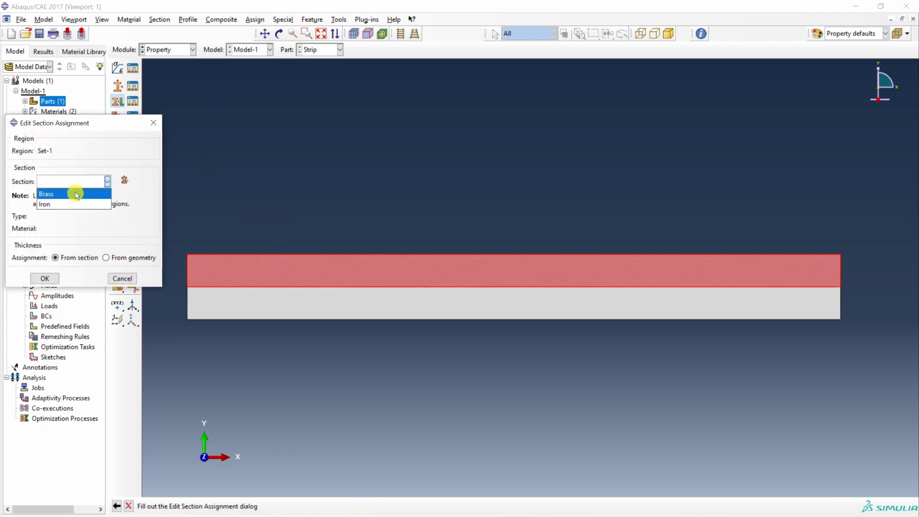
click(76, 194)
click(45, 278)
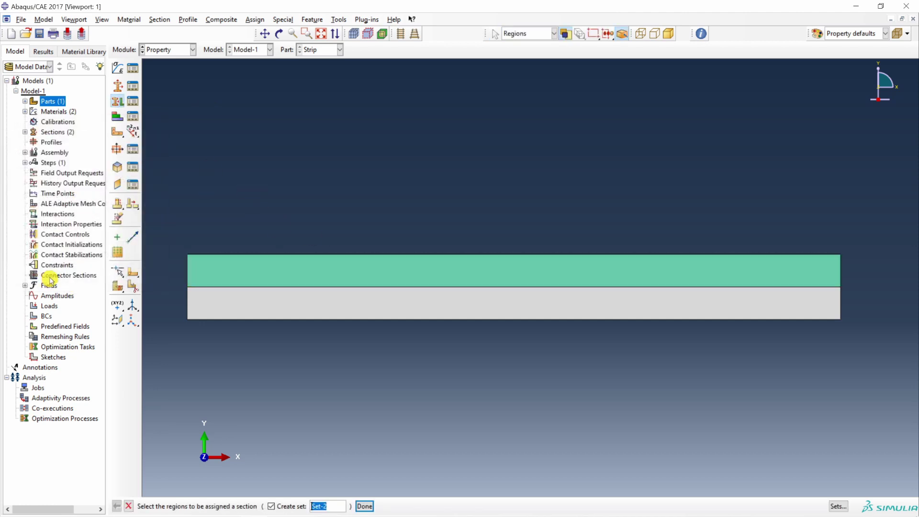
click(234, 308)
middle_click(252, 189)
click(82, 182)
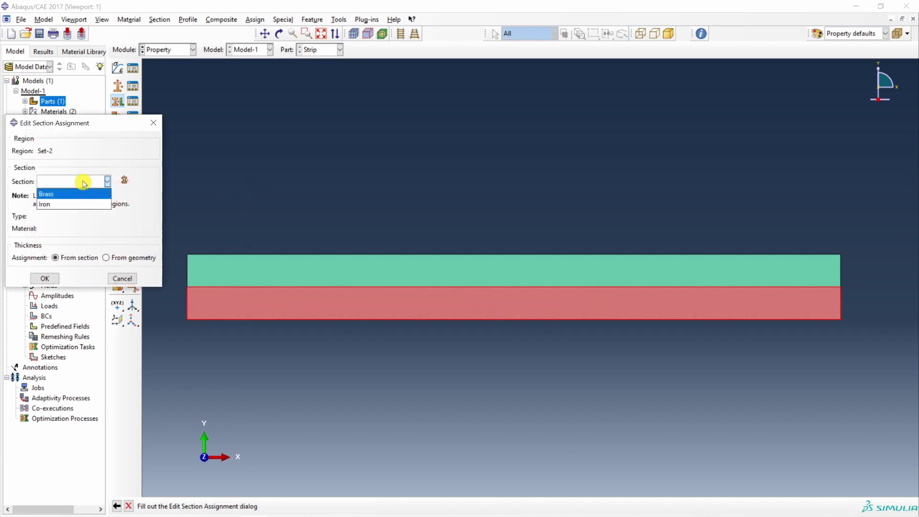
click(74, 204)
click(44, 278)
- Create an instance of the Strip part in the assembly
click(182, 50)
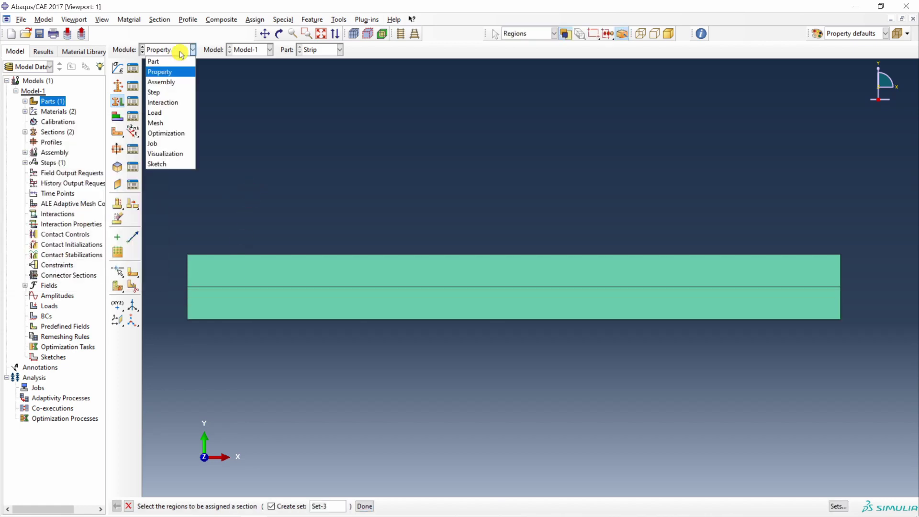
click(167, 82)
click(117, 67)
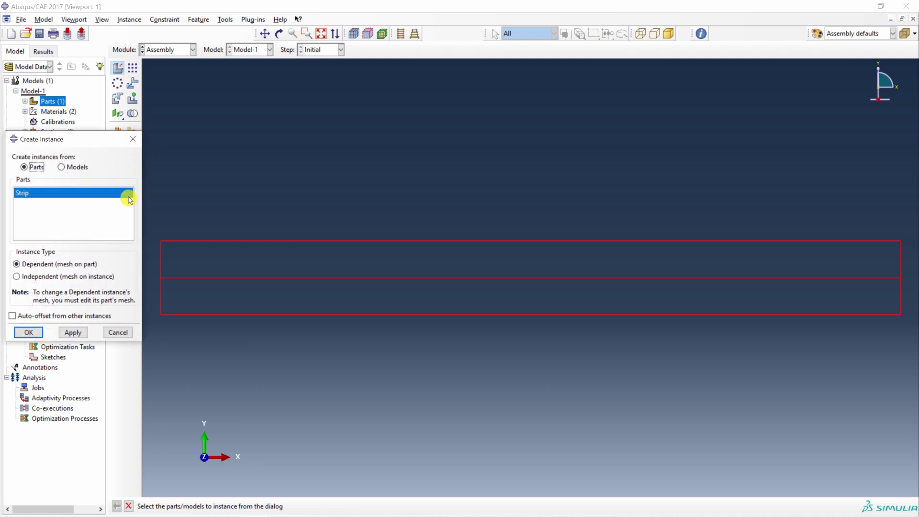
click(19, 335)
click(167, 49)
click(167, 92)
click(118, 68)
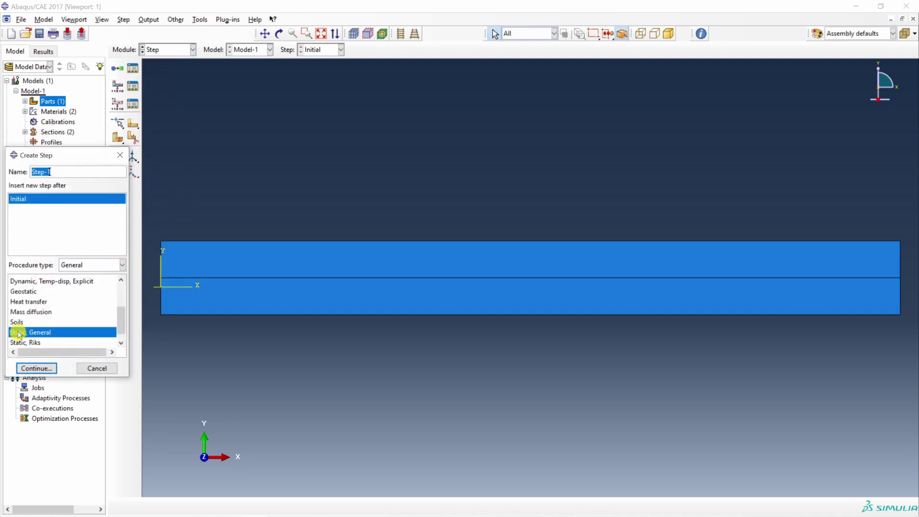
- Add a Static, General step Step-1 after Initial with default settings
click(48, 369)
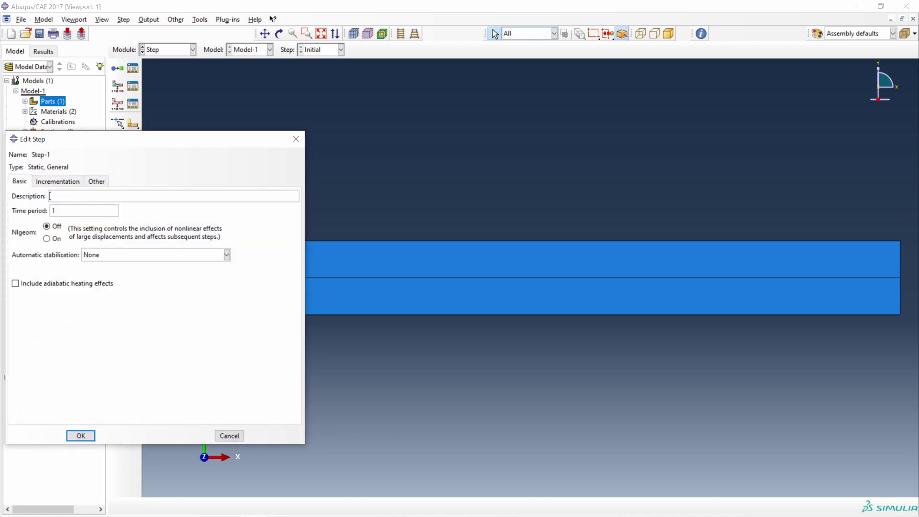
click(81, 435)
click(171, 50)
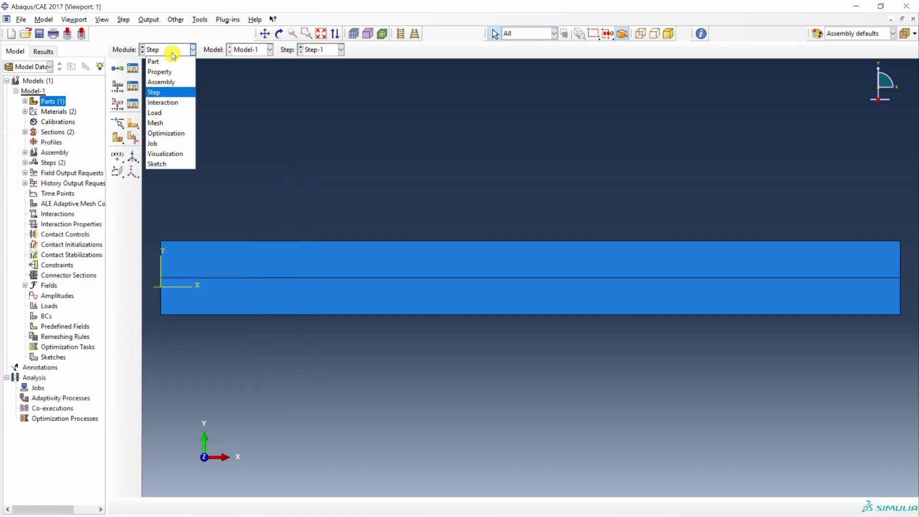
- Fix the strip's left edge in U1 and U2 with Displacement/Rotation boundary condition BC-1
click(168, 113)
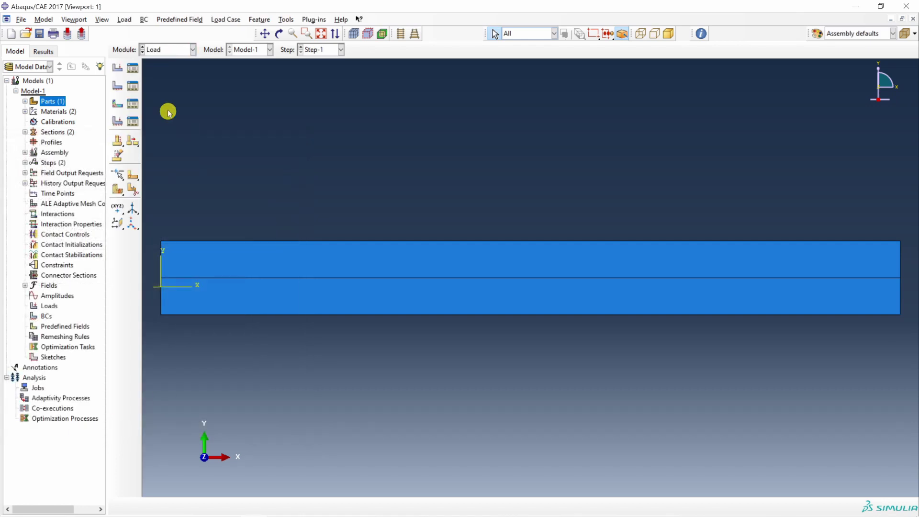
click(119, 88)
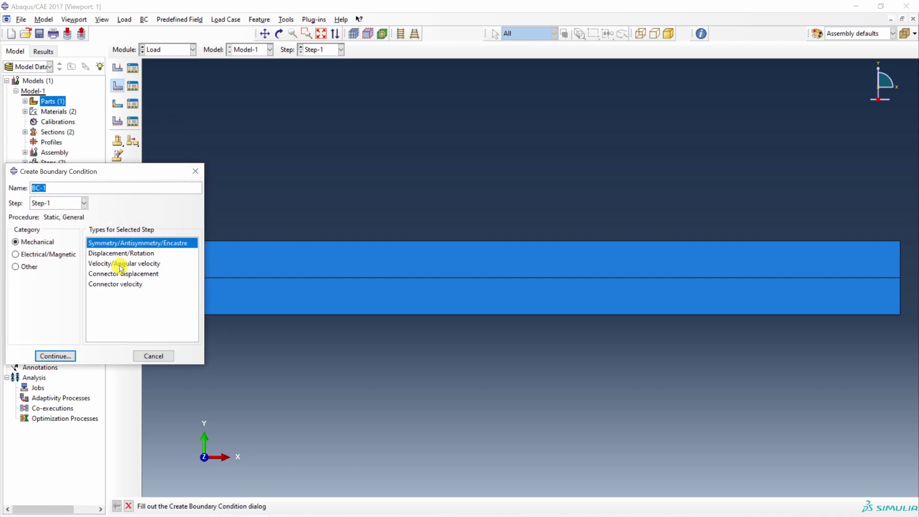
click(102, 254)
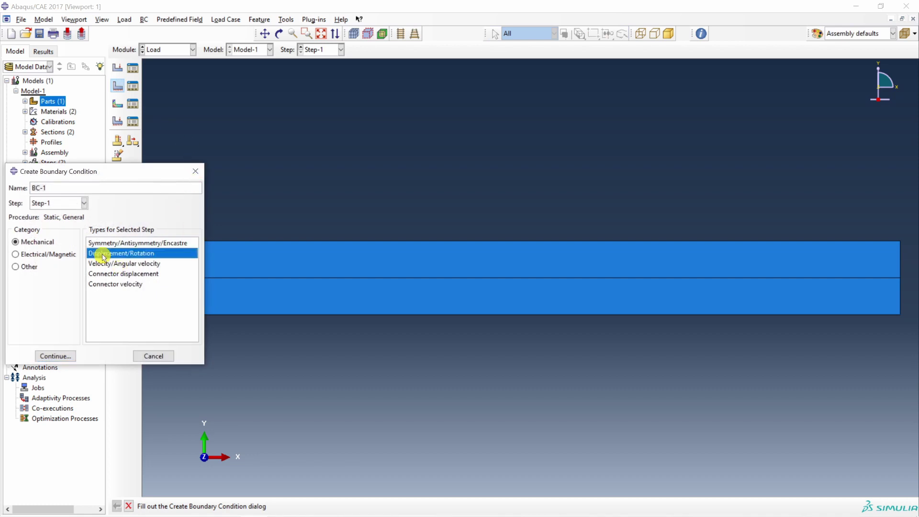
click(53, 355)
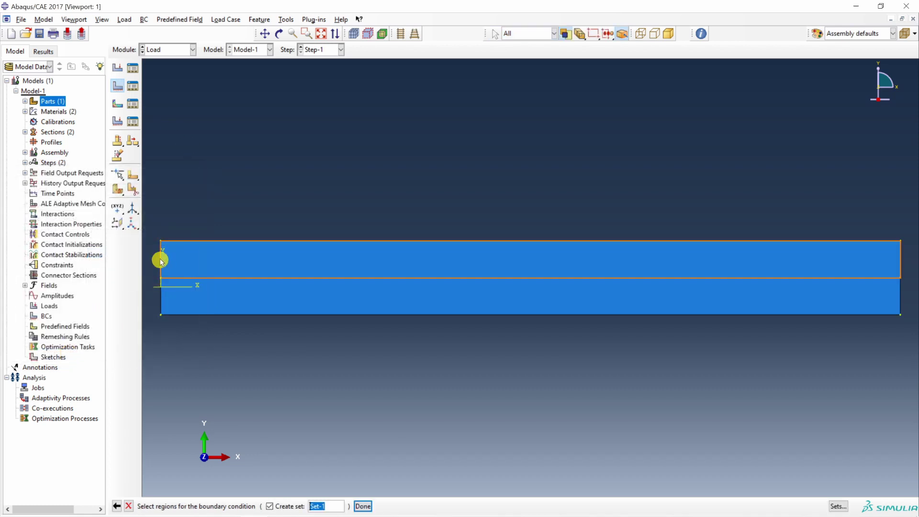
click(162, 298)
middle_click(182, 201)
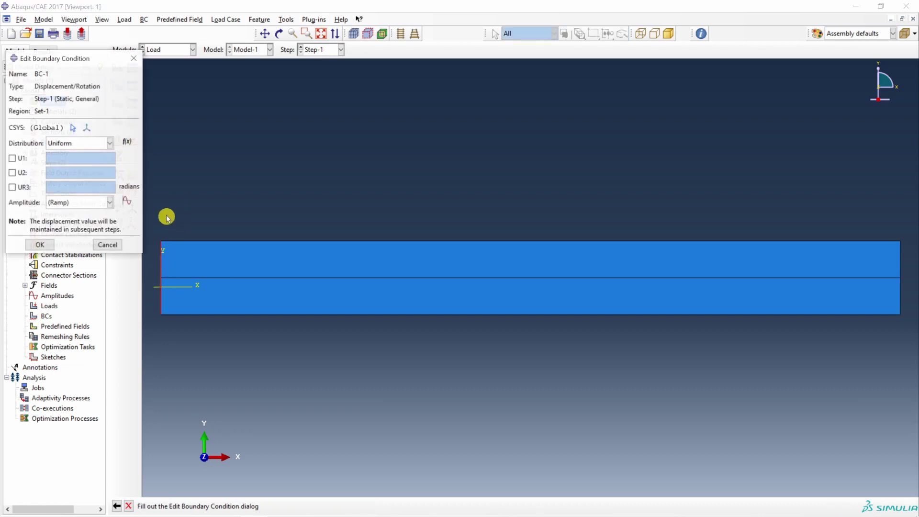
click(18, 173)
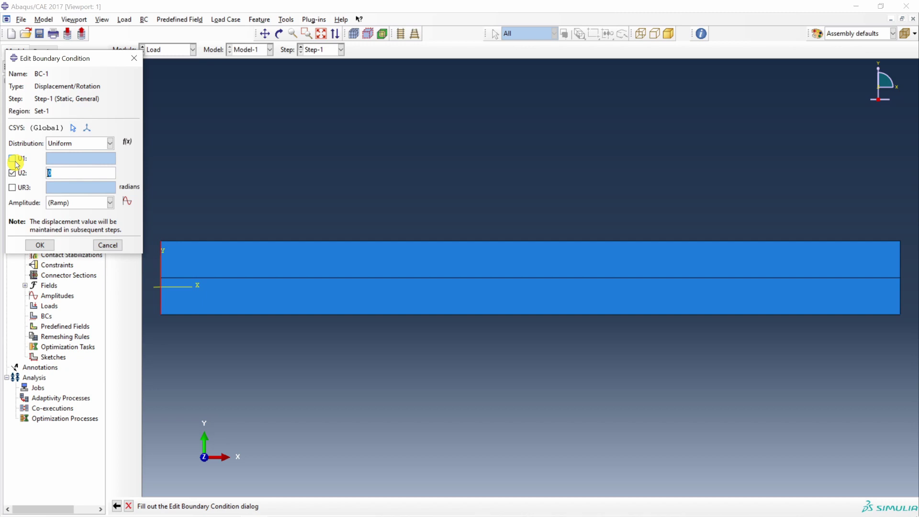
click(16, 158)
click(40, 245)
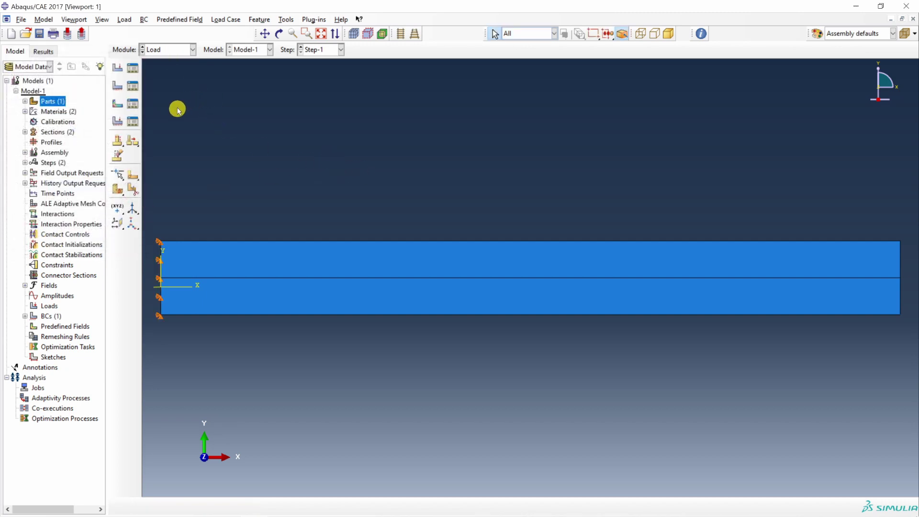
- Define a Temperature predefined field in the Initial step over the whole strip
click(24, 163)
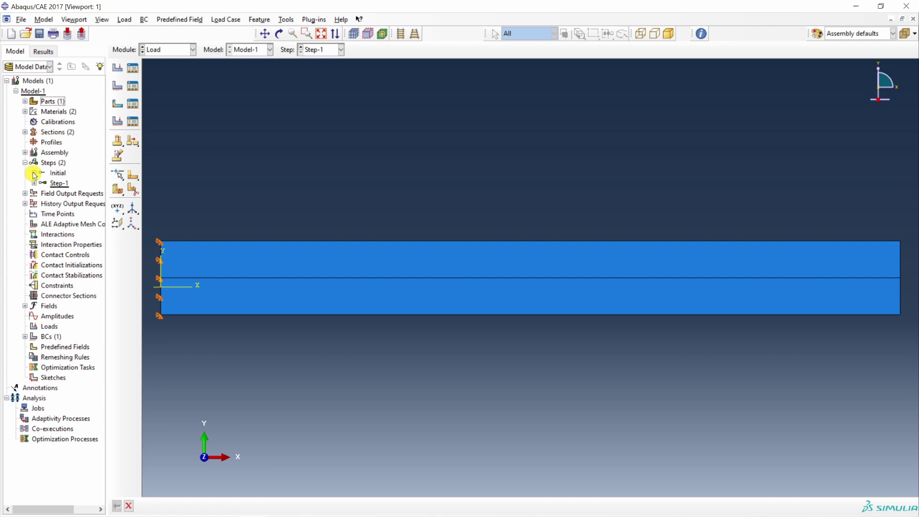
click(34, 173)
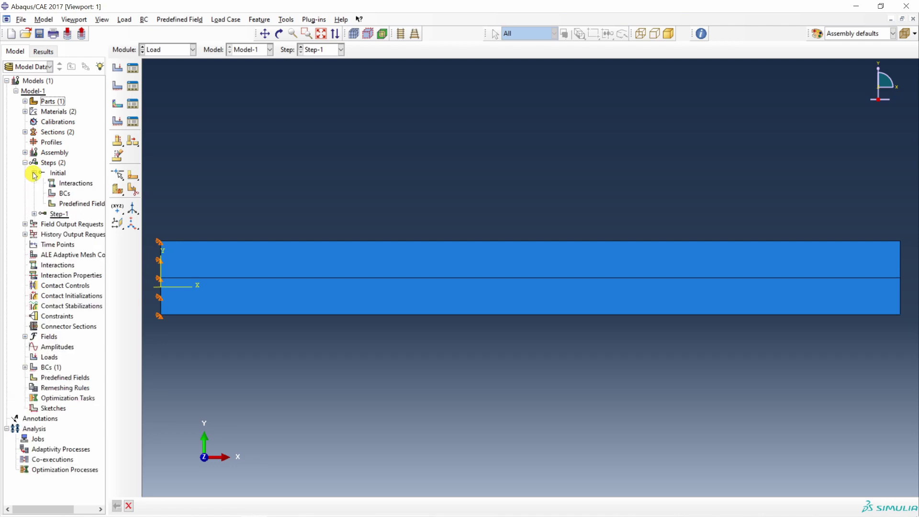
double_click(86, 207)
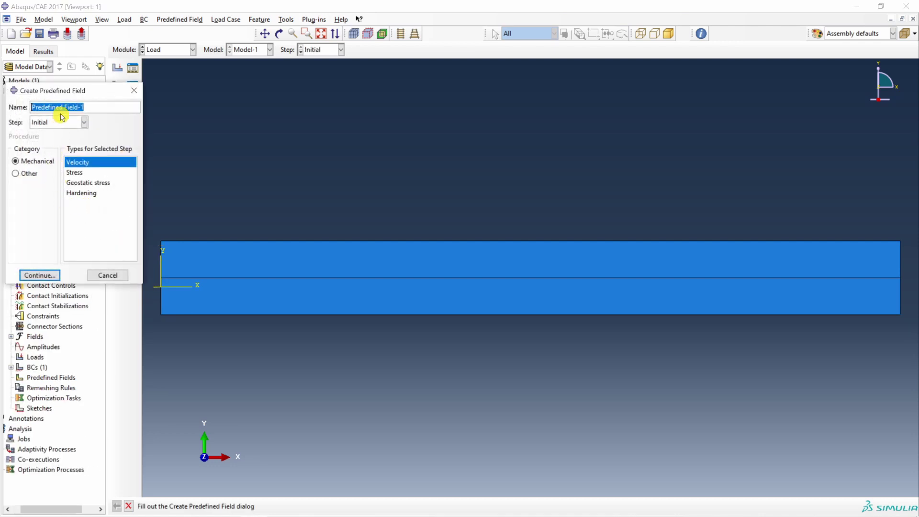
click(16, 175)
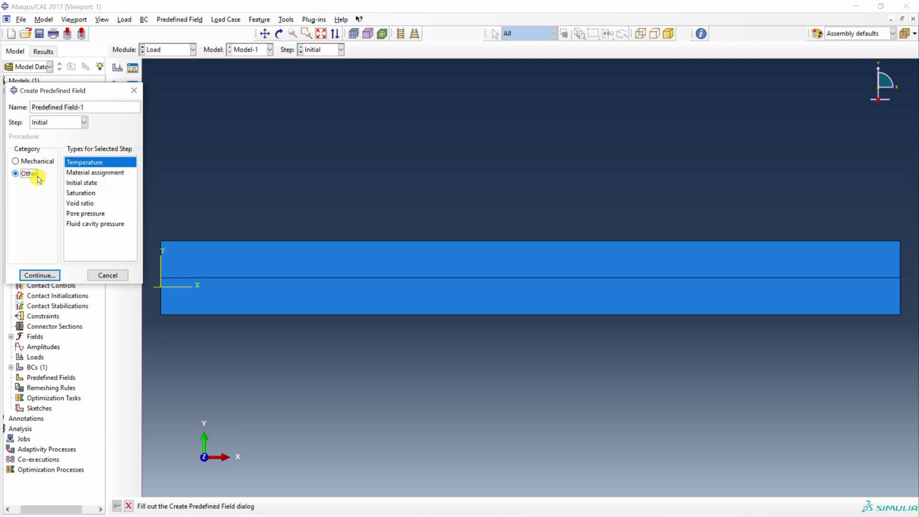
click(53, 276)
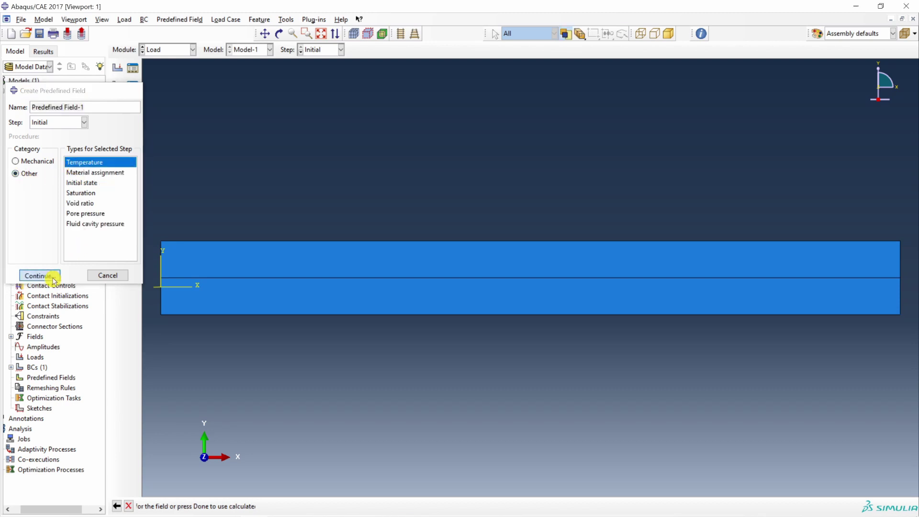
drag(148, 216, 914, 338)
middle_click(566, 374)
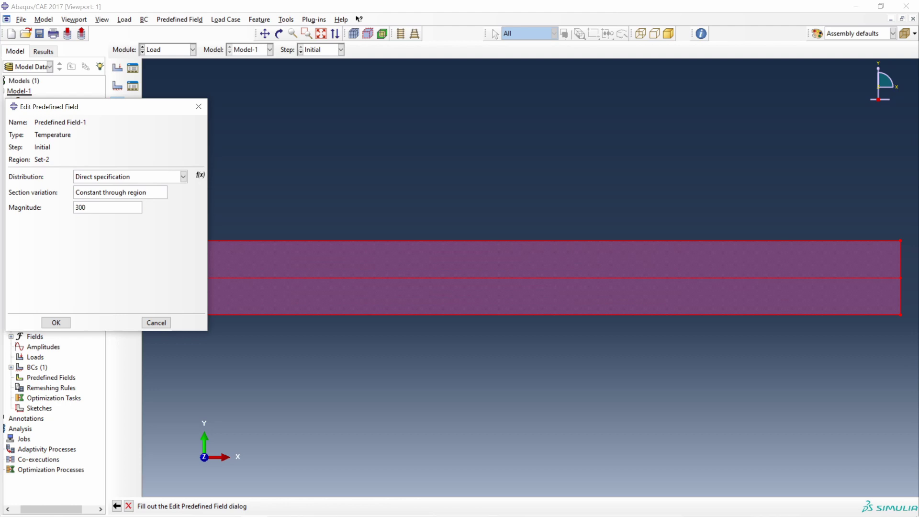
- Confirm the initial temperature of 300, then modify Predefined Field-1 to 600 in Step-1
click(55, 322)
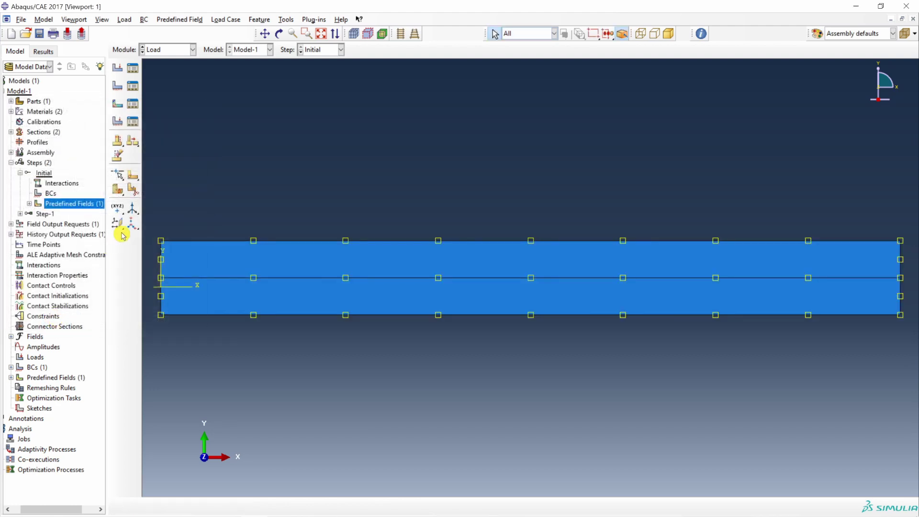
click(21, 214)
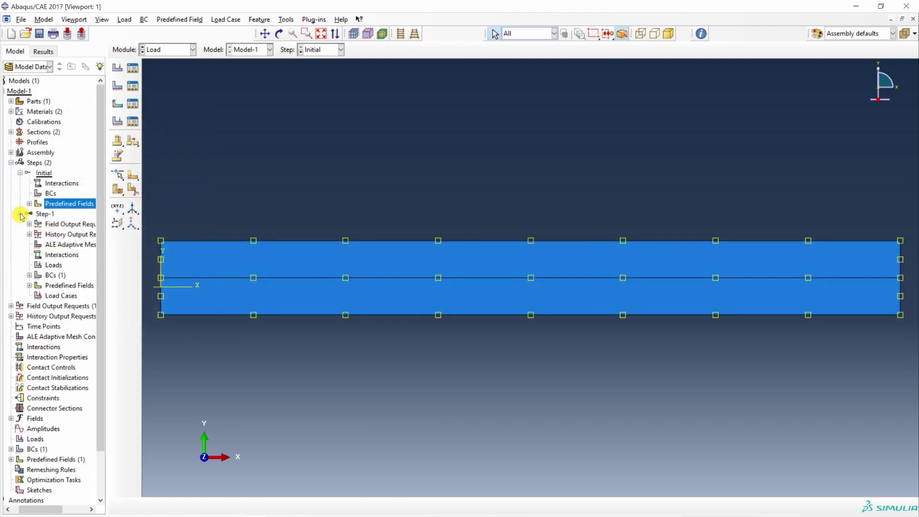
click(30, 286)
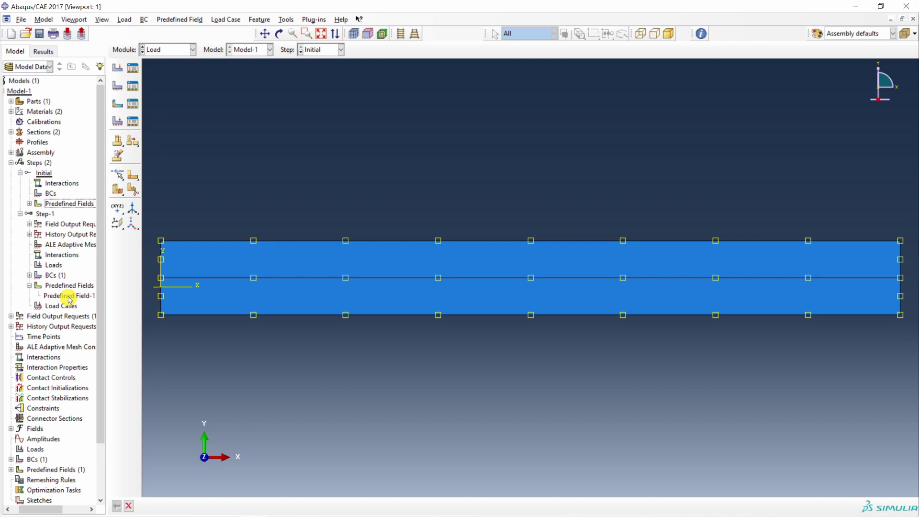
double_click(69, 296)
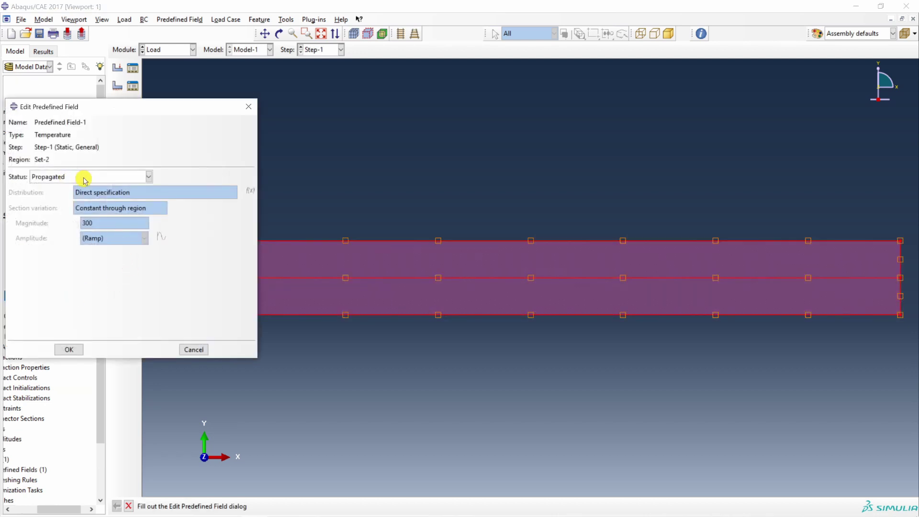
click(83, 178)
click(61, 196)
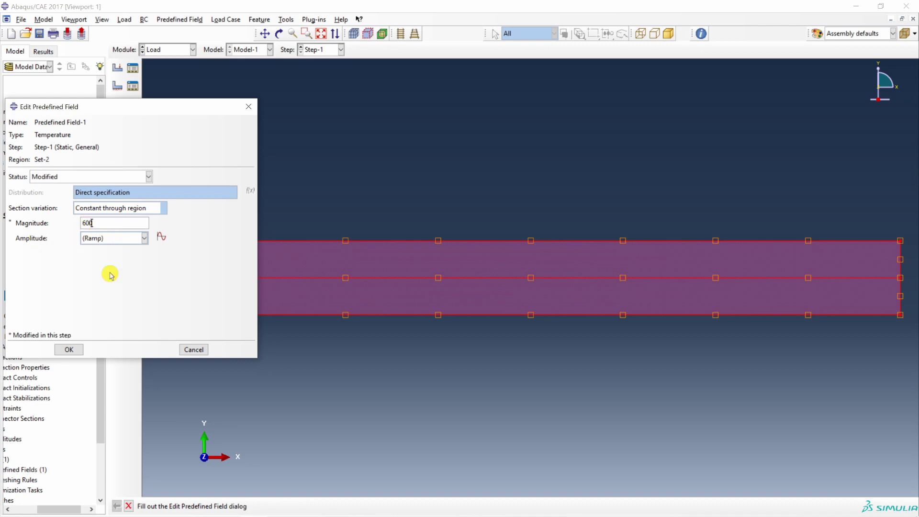
click(69, 349)
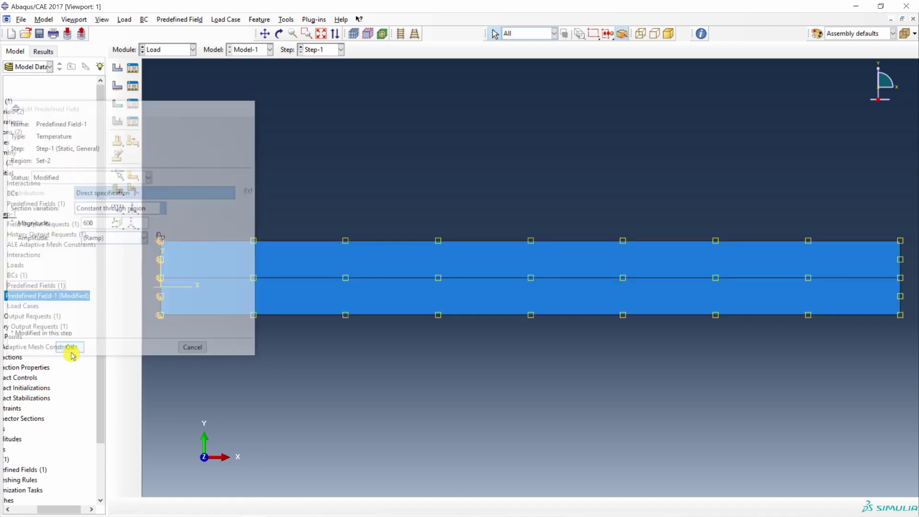
drag(56, 509, 26, 506)
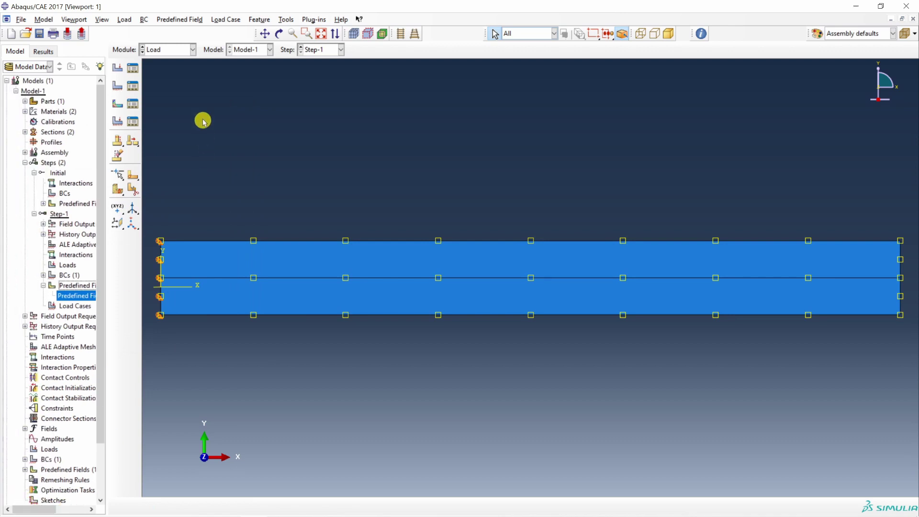
click(169, 49)
- Set Structured mesh controls on both faces of the Strip part
click(173, 126)
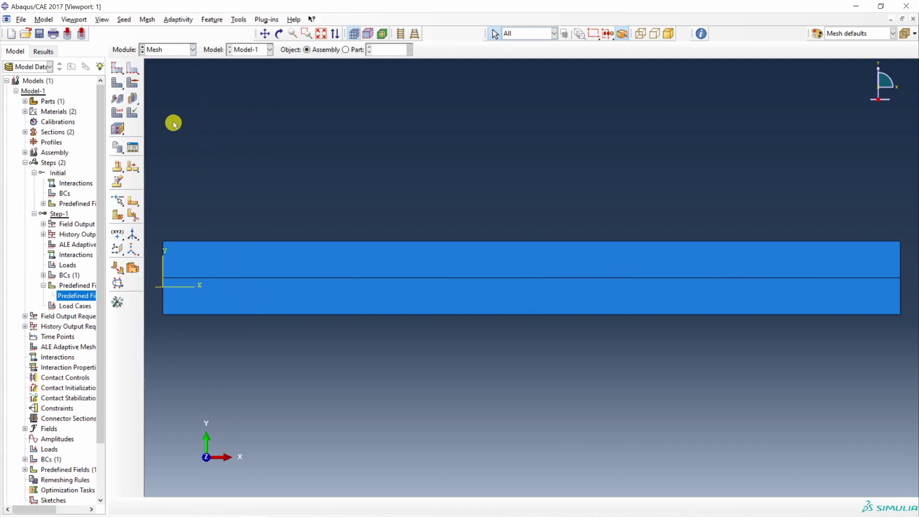
click(345, 50)
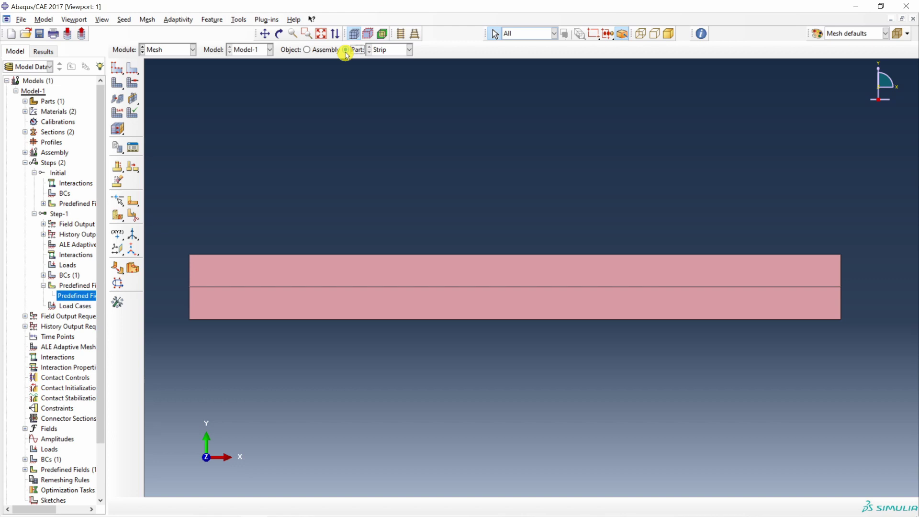
click(147, 19)
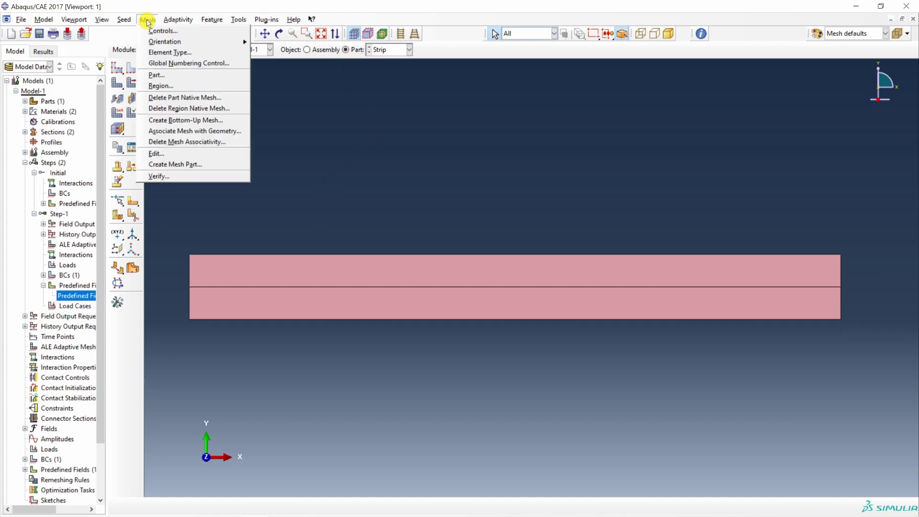
click(158, 31)
drag(172, 196, 861, 355)
middle_click(554, 385)
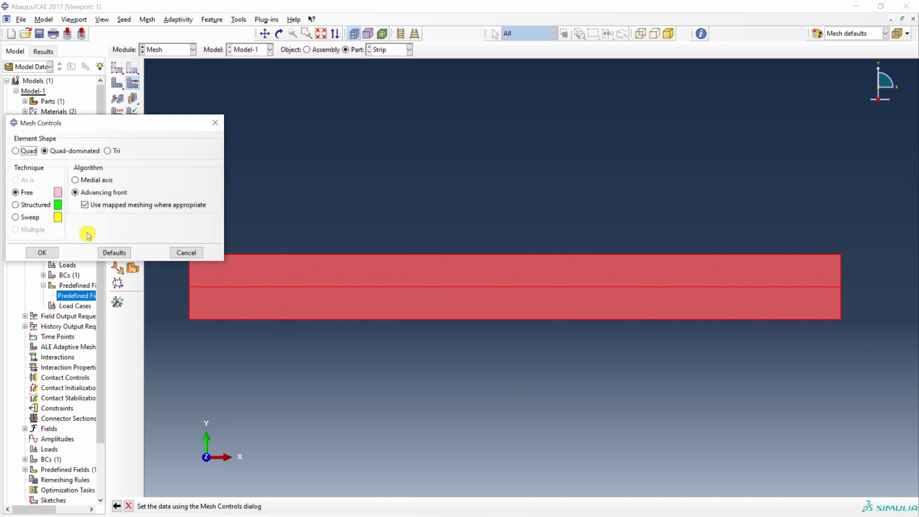
click(27, 205)
click(42, 253)
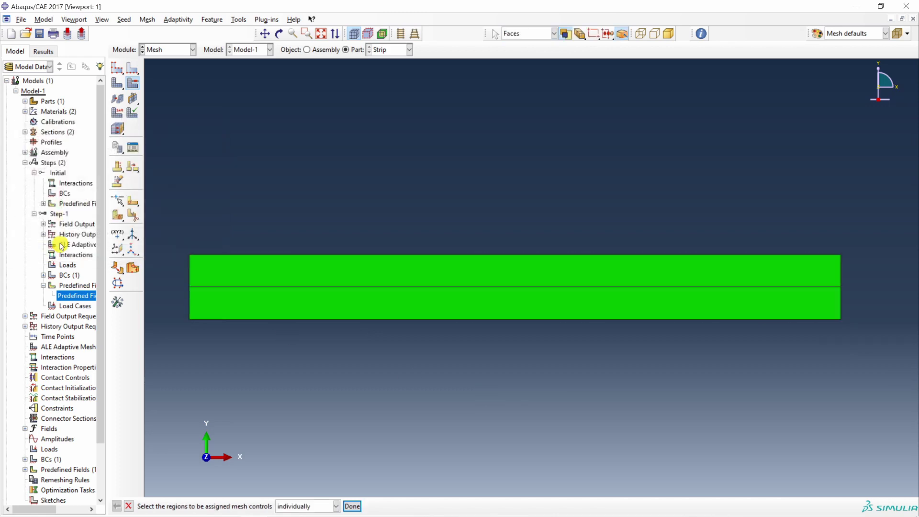
- Assign plane-stress CPS4R elements to both faces of the strip
click(147, 19)
click(167, 53)
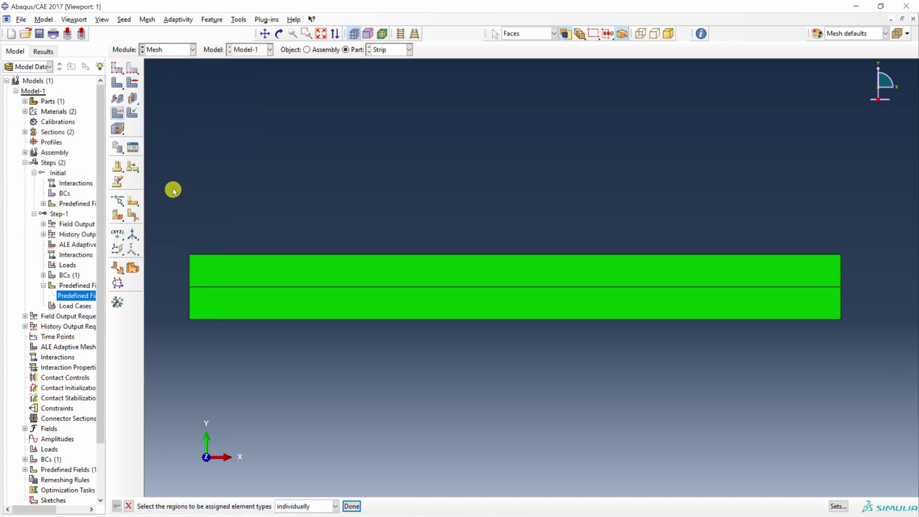
drag(172, 186, 878, 355)
middle_click(480, 386)
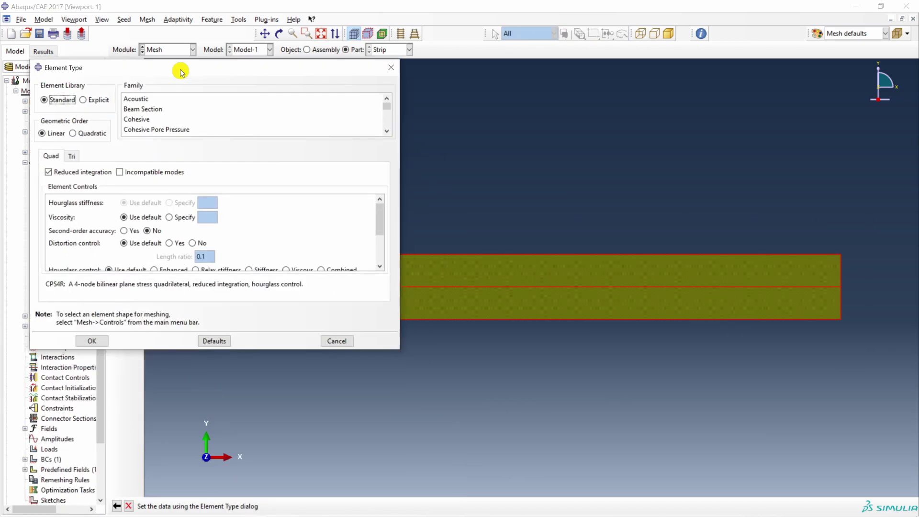
drag(181, 72, 189, 73)
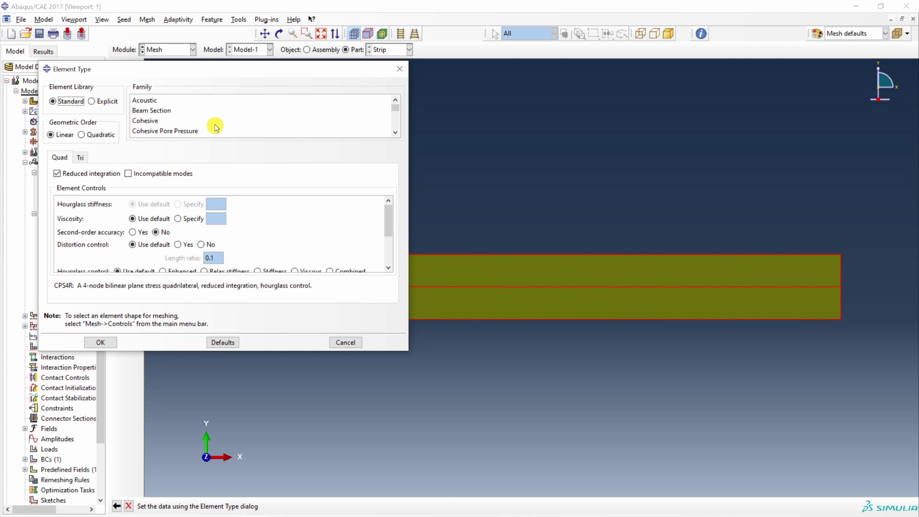
scroll(213, 124, down, 3)
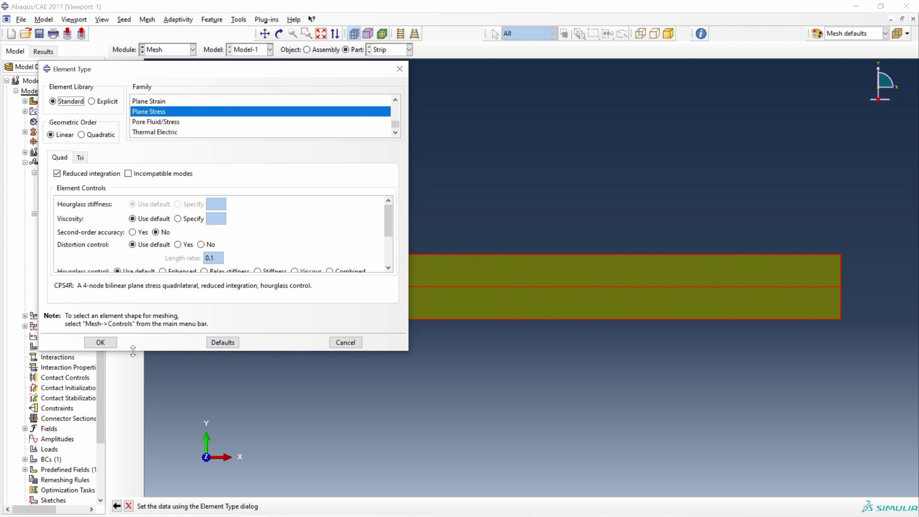
click(100, 343)
- Seed the Strip part with global size 0.2 and generate the mesh
click(118, 68)
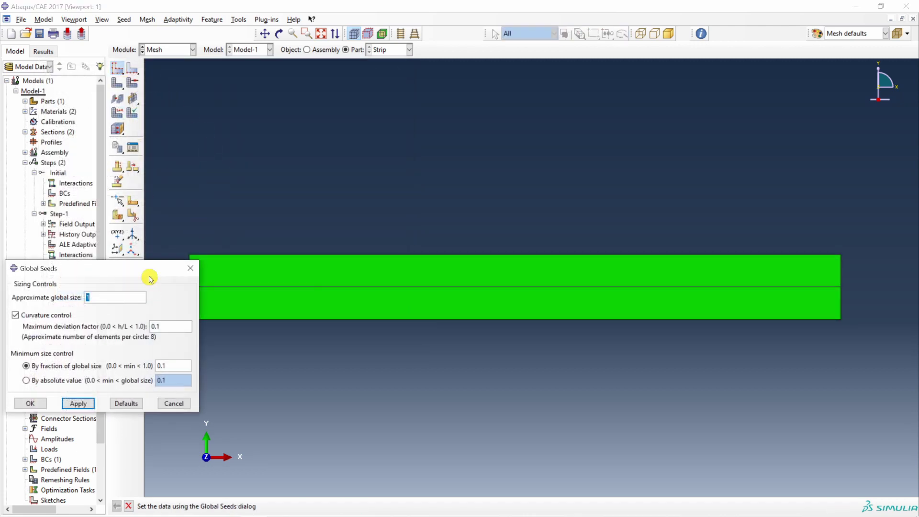
click(87, 405)
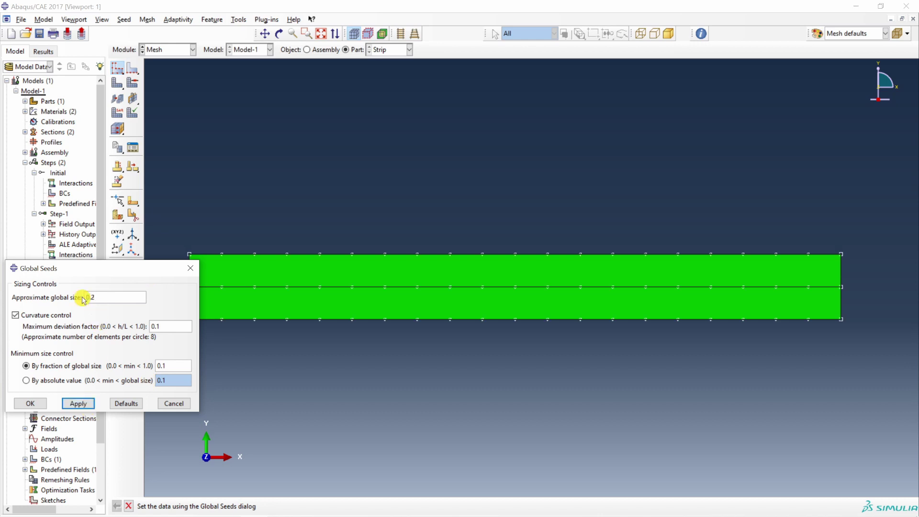
click(84, 299)
click(79, 404)
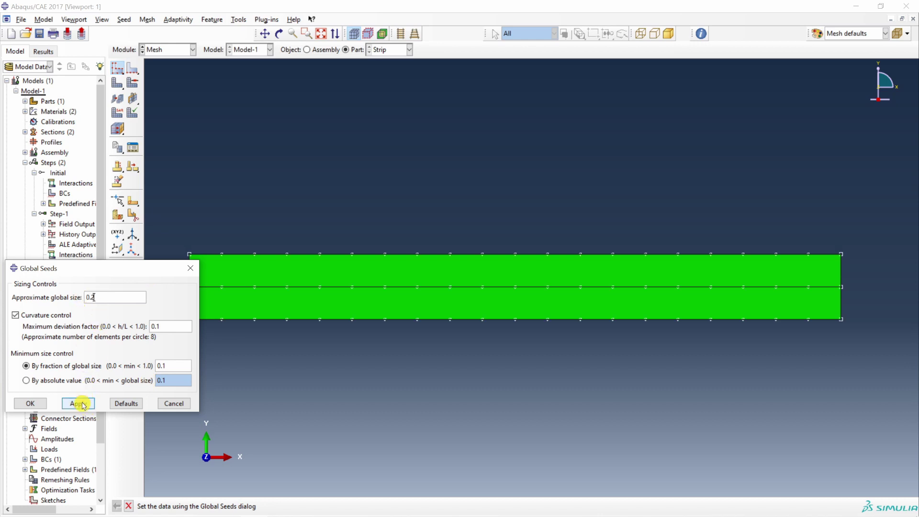
click(34, 404)
click(120, 87)
middle_click(219, 158)
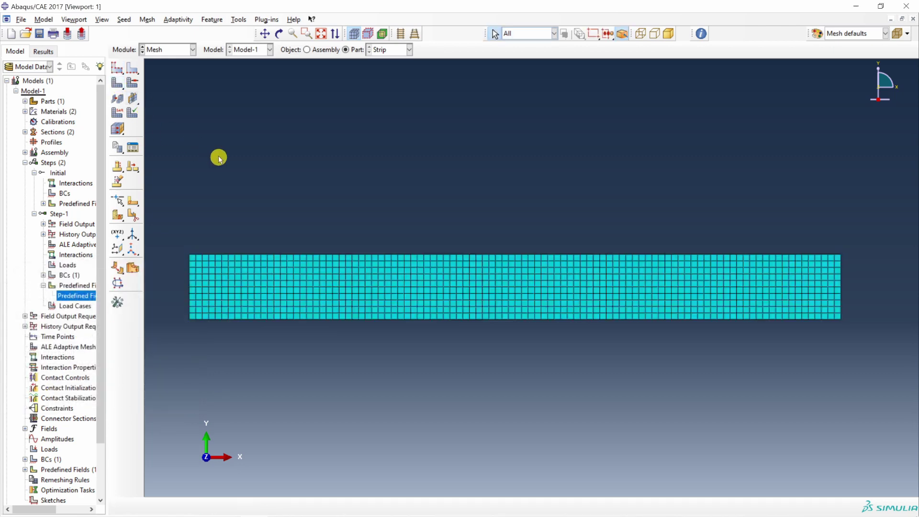
click(176, 49)
- Create an analysis job named Bimetallic_strip with default settings
click(174, 139)
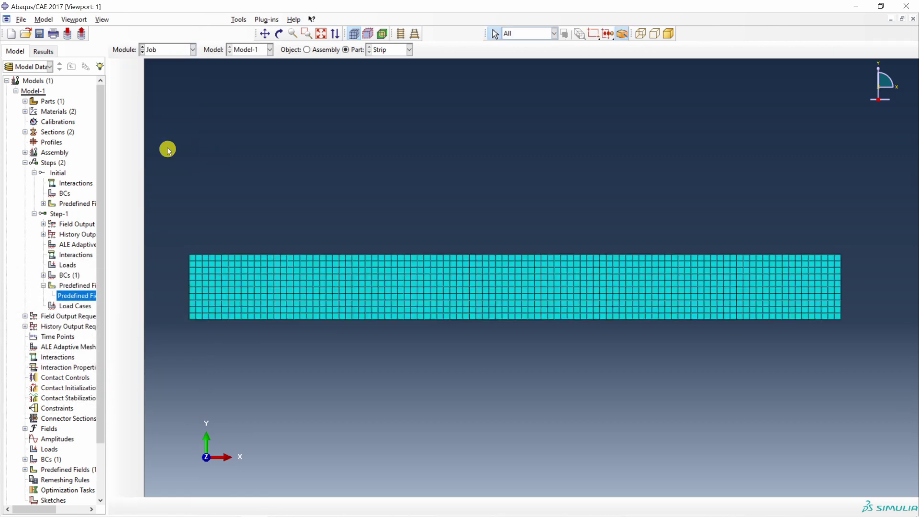
click(117, 69)
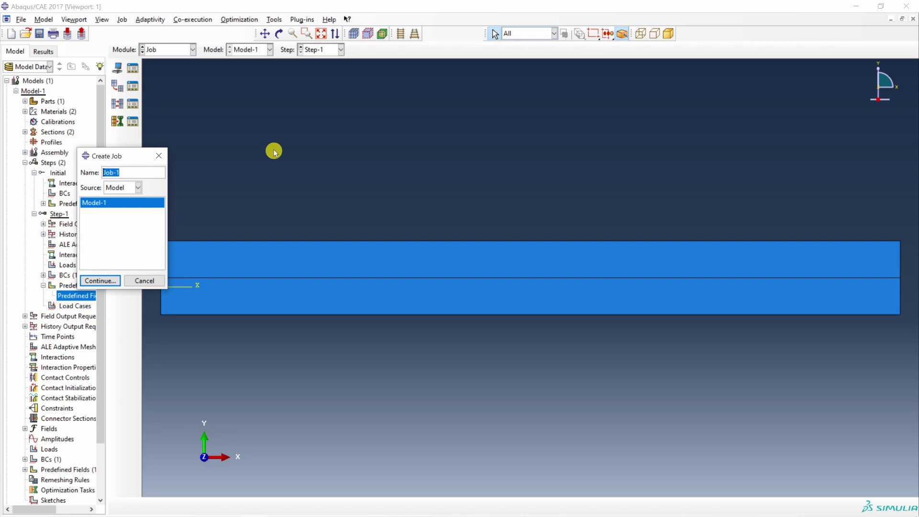
text(Bimetallic_strip)
click(100, 280)
click(136, 363)
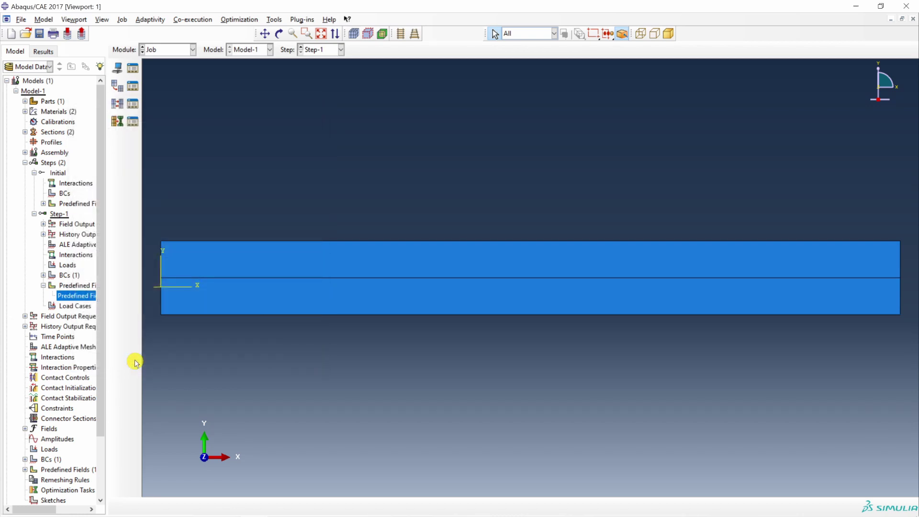
- Select the Bimetallic_strip job in the model tree and bring up its actions menu
scroll(53, 376, down, 2)
click(50, 467)
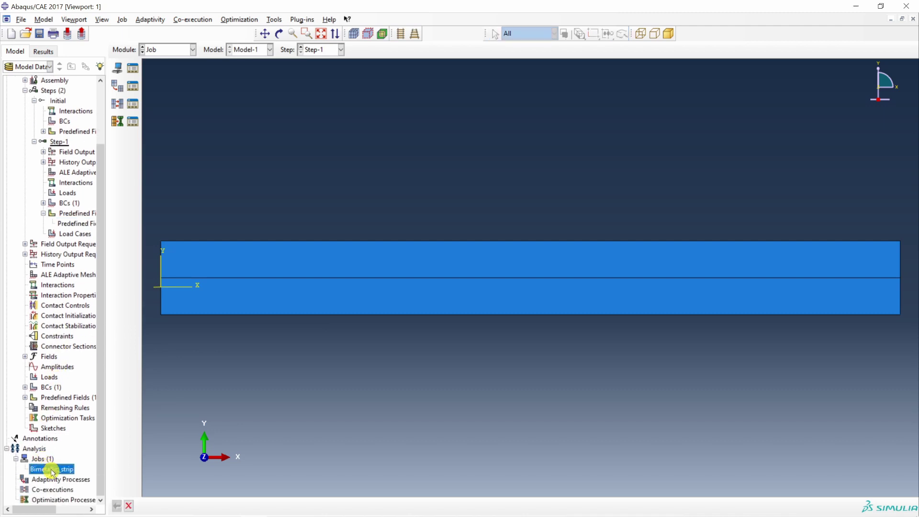
right_click(50, 467)
- Submit Bimetallic_strip, then show animated Mises stress contours on the deformed strip
click(76, 457)
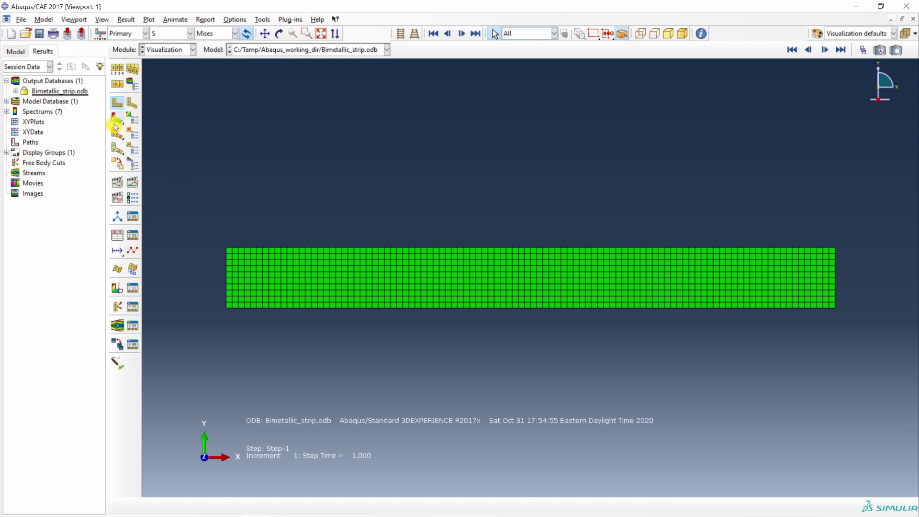
click(725, 303)
click(117, 119)
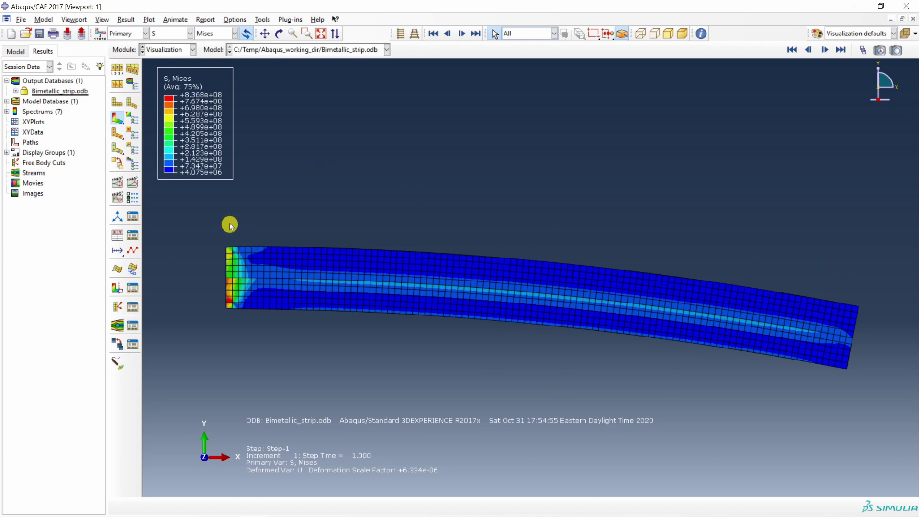
click(133, 186)
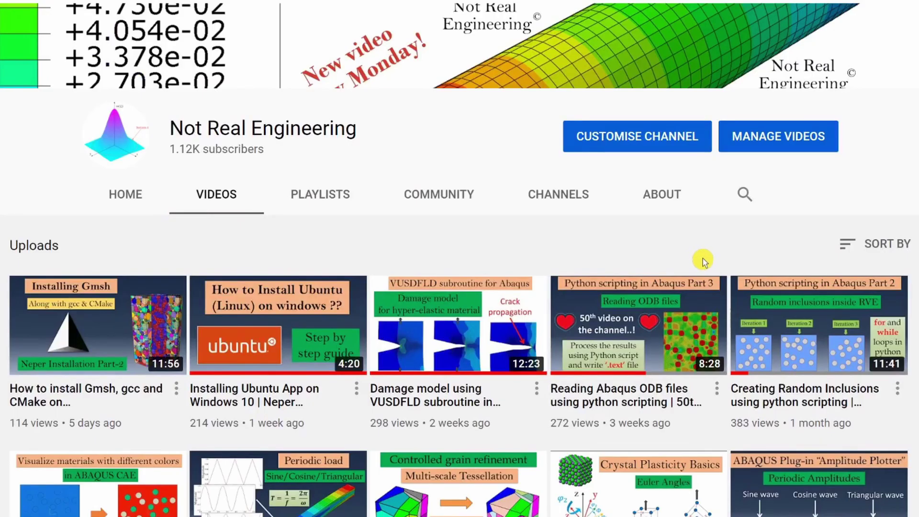
scroll(703, 259, down, 10)
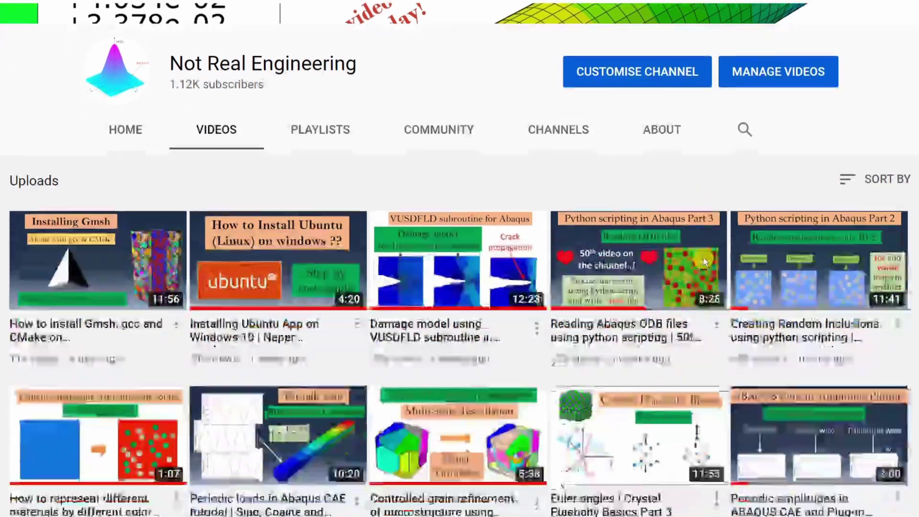